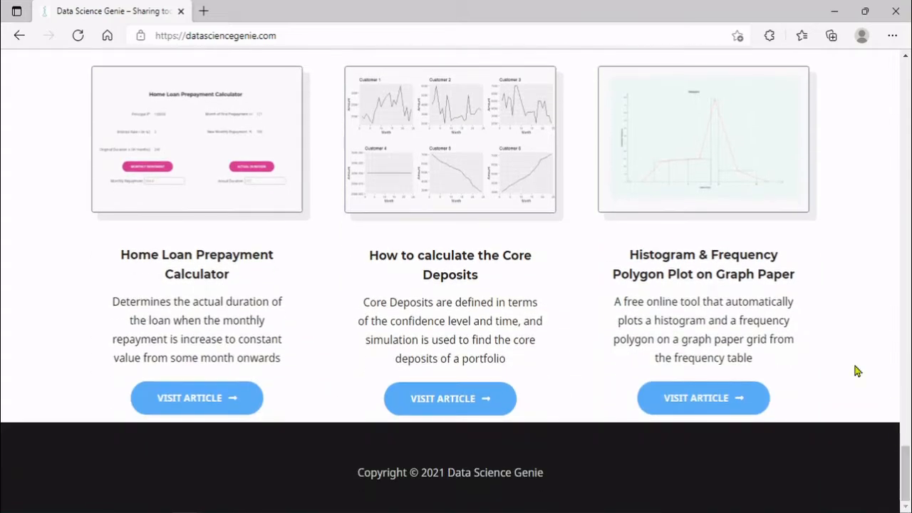
Open the Histogram & Frequency Polygon on graph paper tool and scroll down its page
left_click(710, 161)
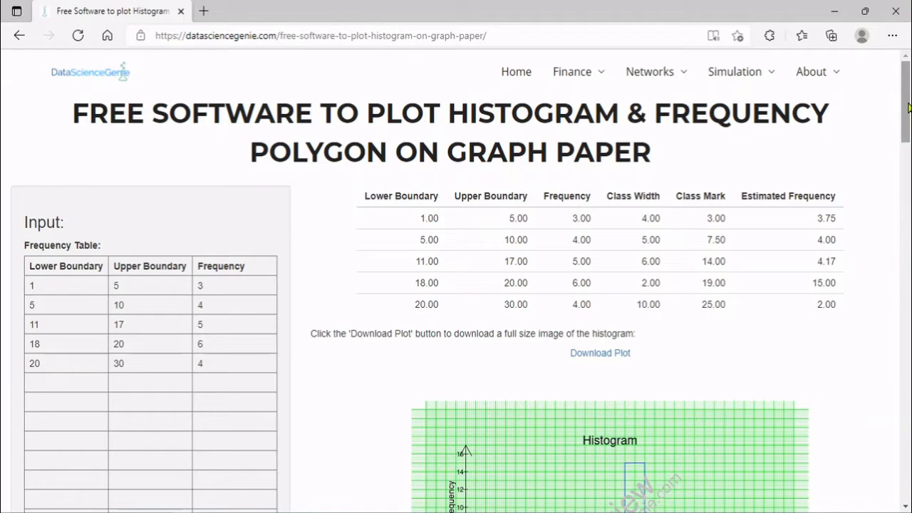
scroll(908, 107, "down", 1)
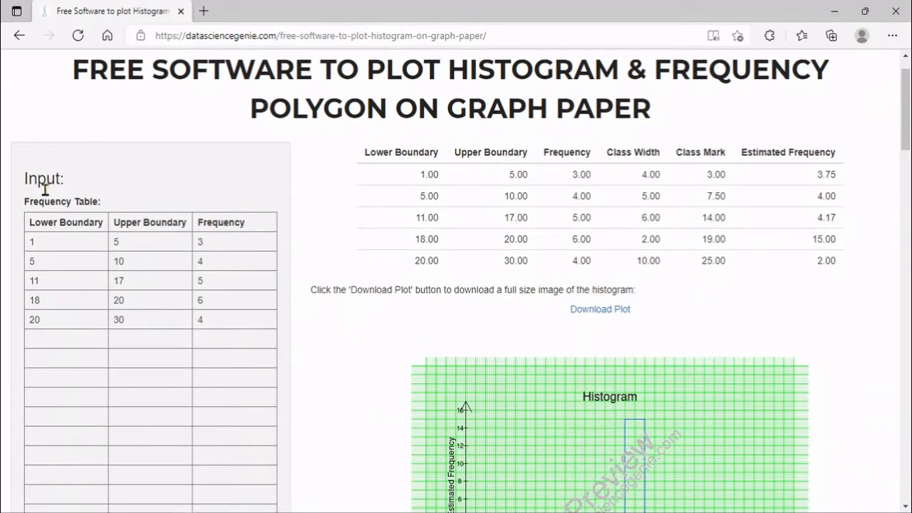
mouse_move(908, 140)
left_mouse_down()
mouse_move(910, 263)
mouse_move(909, 148)
left_mouse_up()
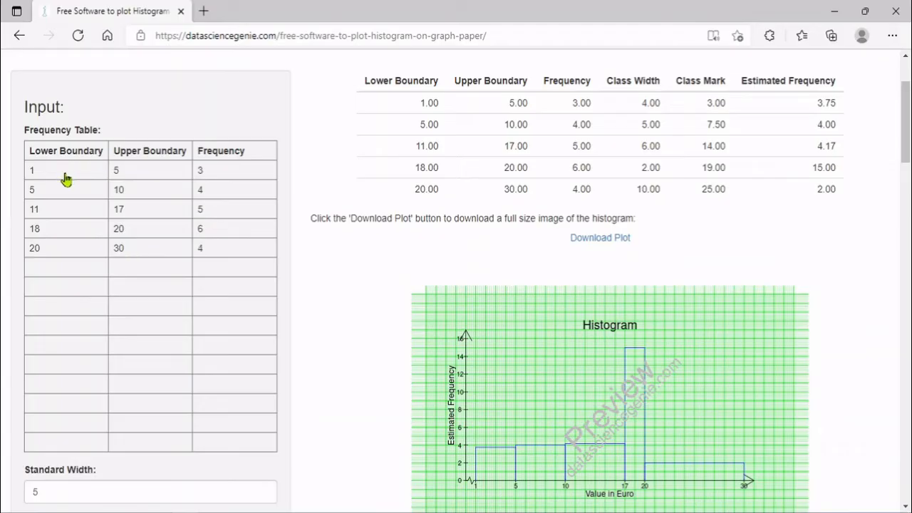
Enter the first three Length classes: 20–30 with 200, 30–40 with 600, 40–50 with 800
left_click(72, 170)
key("BackSpace")
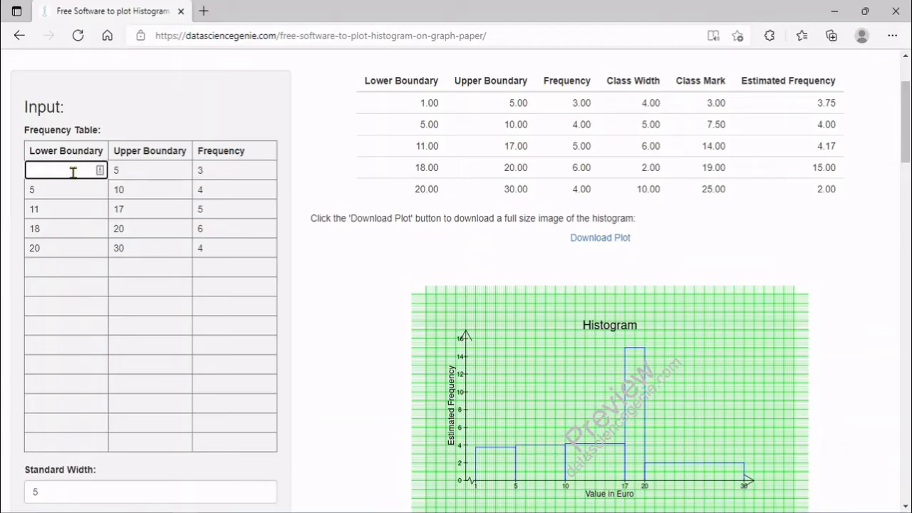
type("20")
key("Tab")
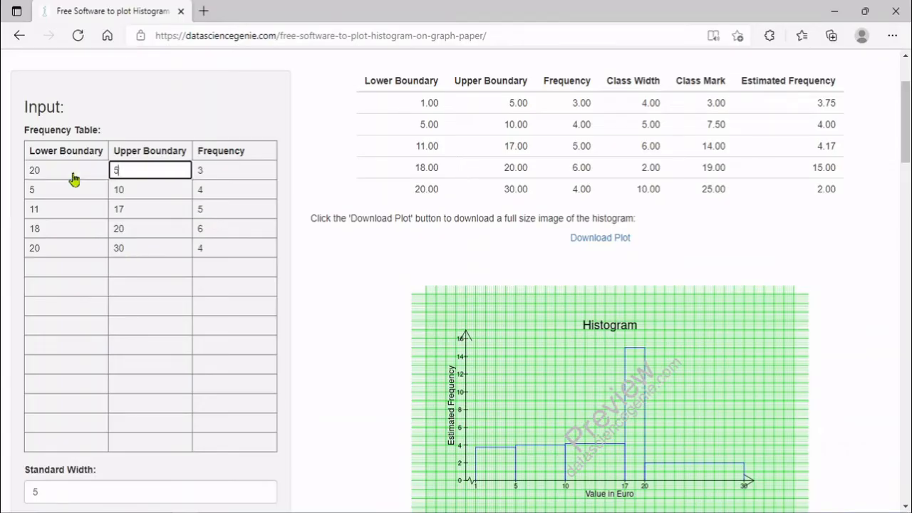
key("BackSpace")
type("30")
key("Tab")
key("BackSpace")
type("200")
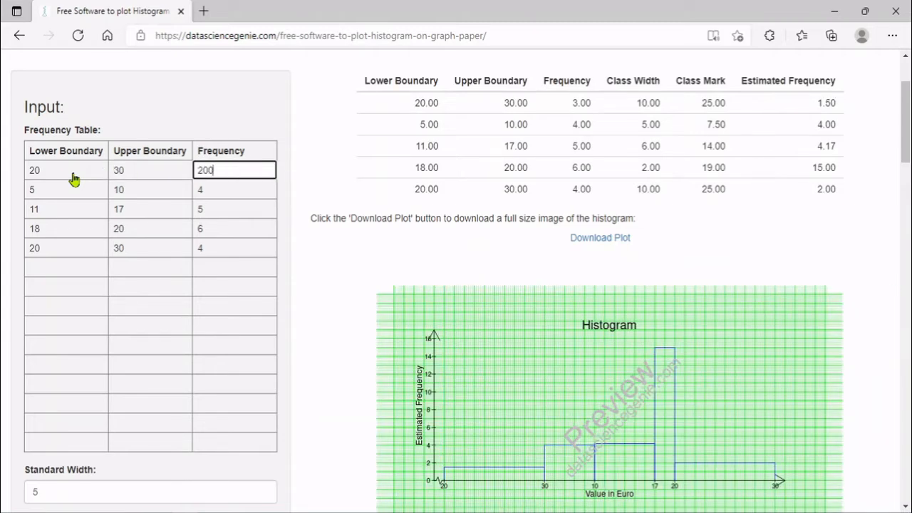
left_click(75, 190)
key("BackSpace")
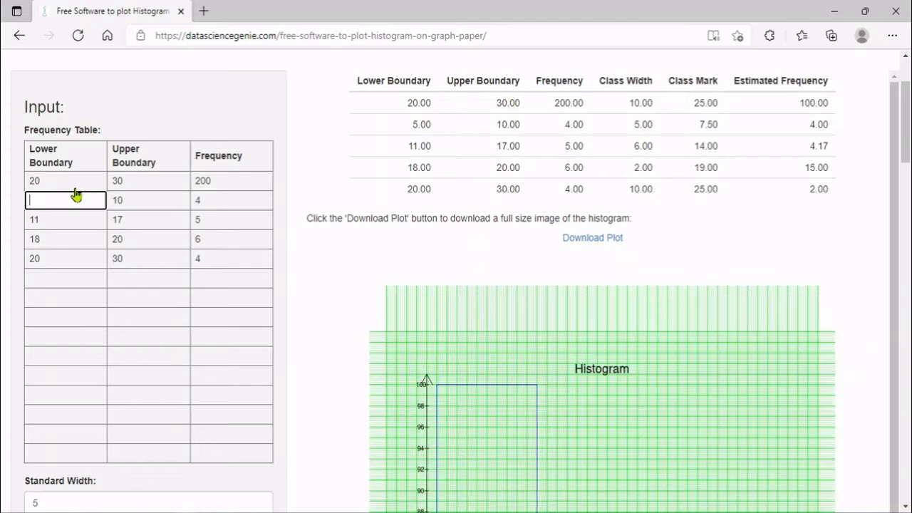
type("30")
key("Tab")
key("BackSpace")
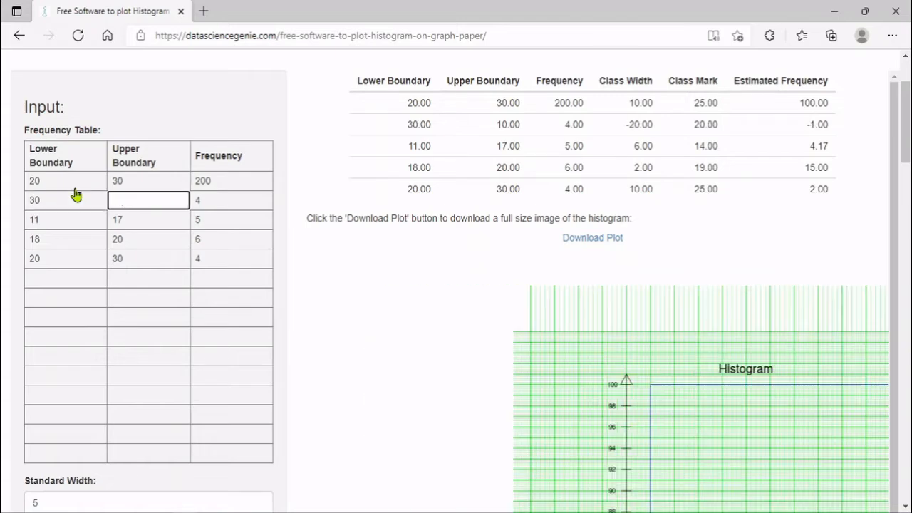
type("40")
key("Tab")
key("BackSpace")
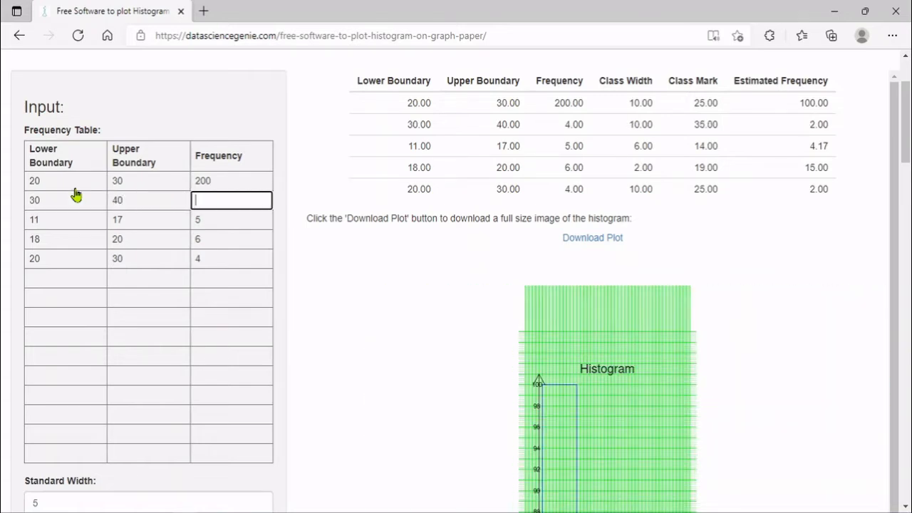
type("600")
left_click(79, 219)
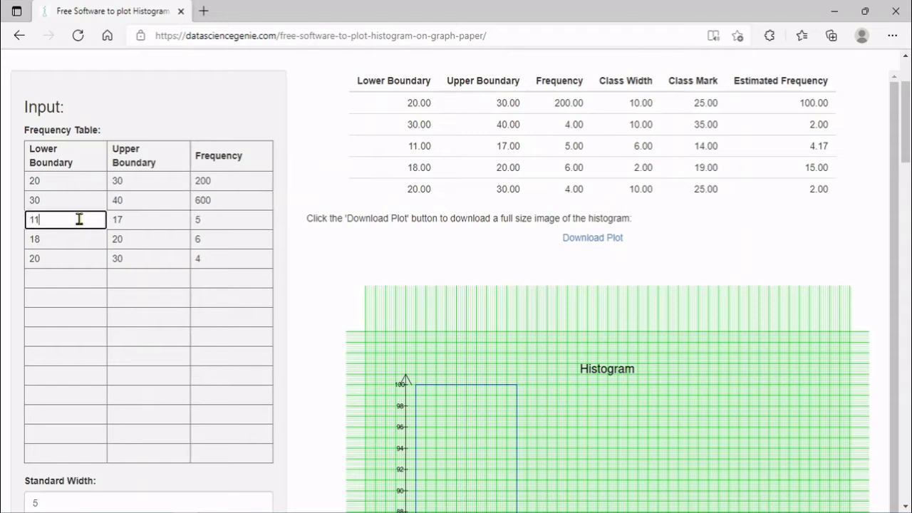
type("40")
key("Tab")
key("BackSpace")
type("50")
key("Tab")
key("BackSpace")
type("800")
Enter the remaining classes 50–60 with 700, 60–70 with 500, and a new 70–80 with 300
left_click(86, 240)
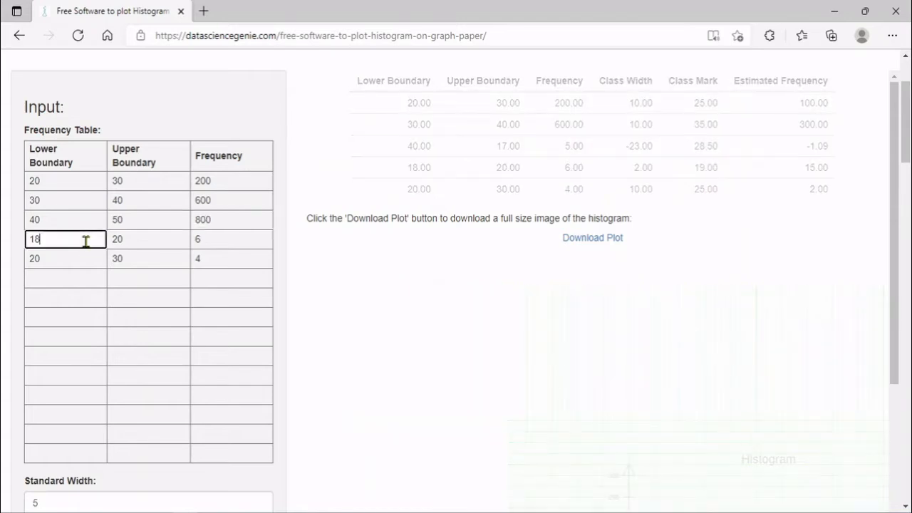
type("50")
key("Tab")
key("BackSpace")
key("BackSpace")
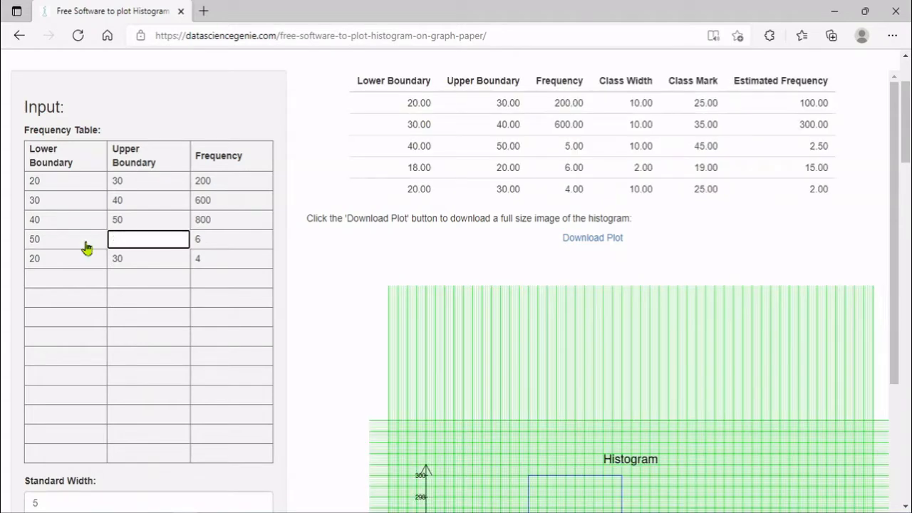
type("60")
key("Tab")
type("700")
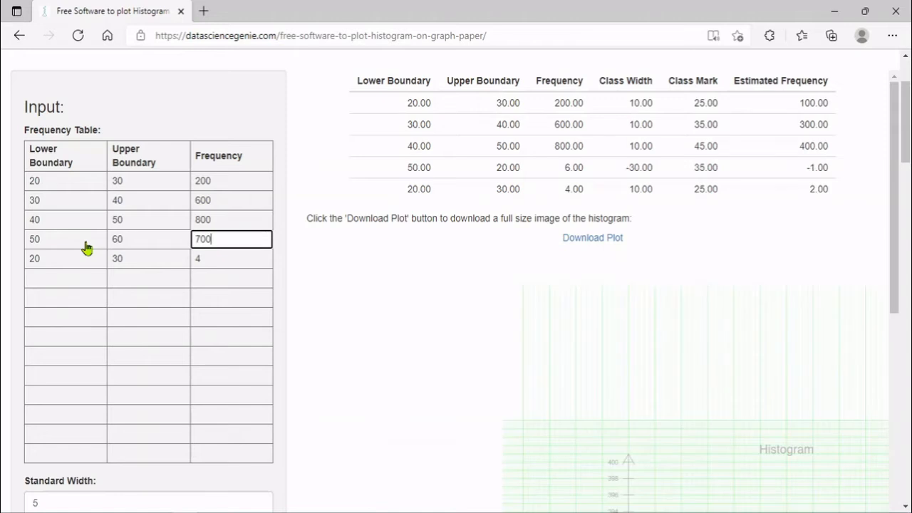
left_click(80, 260)
key("BackSpace")
type("60")
key("Tab")
type("7")
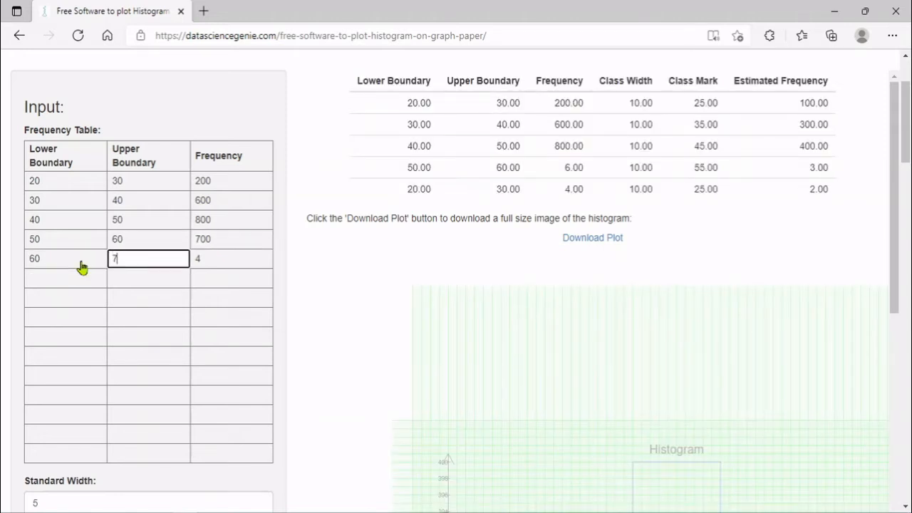
type("0")
key("Tab")
type("500")
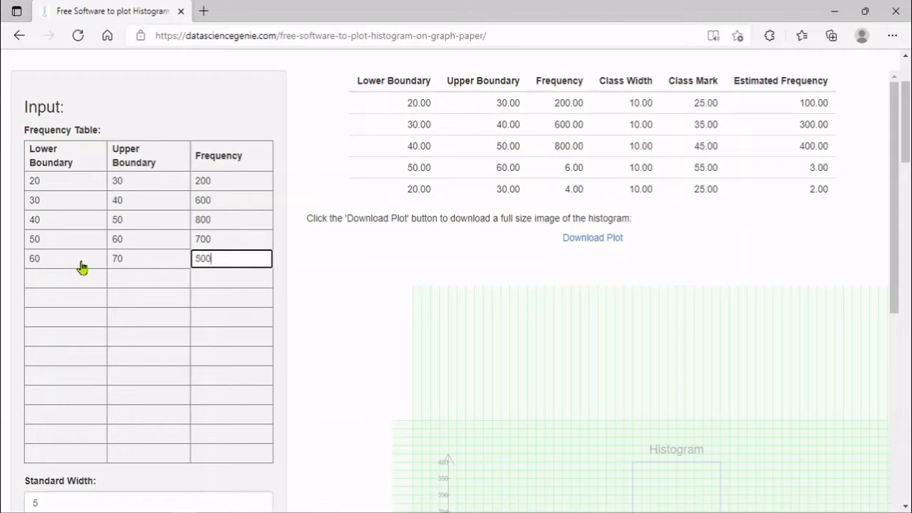
left_click(73, 278)
type("70")
key("Tab")
type("80")
key("Tab")
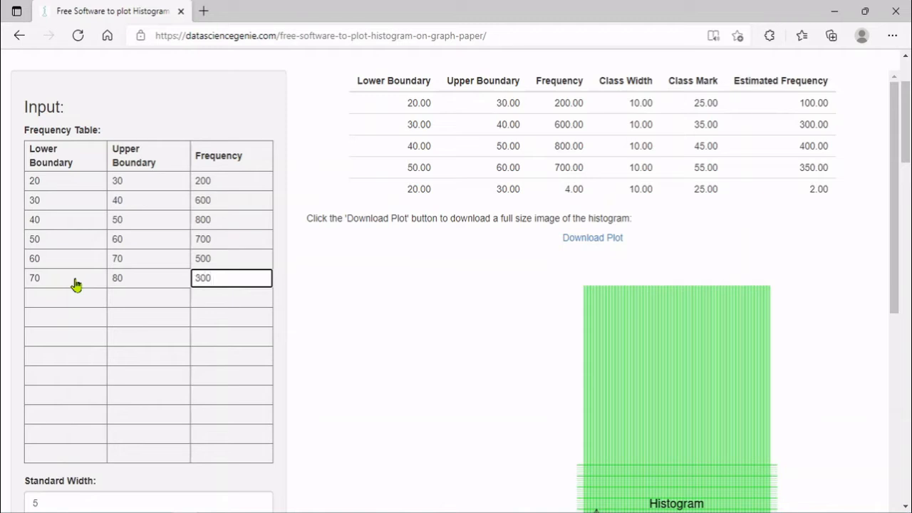
key("Tab")
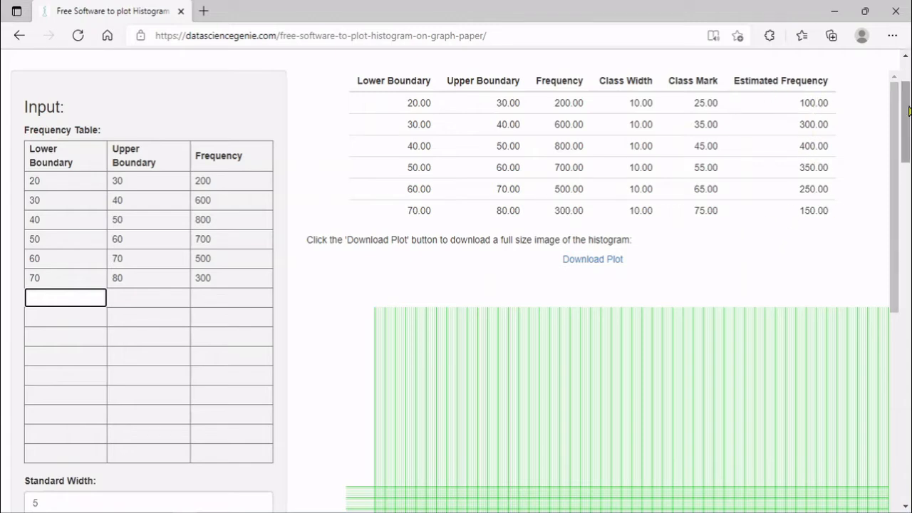
scroll(909, 109, "down", 2)
Set the standard width to 10 and the x-axis scaling to 5 units per cm
left_click(75, 343)
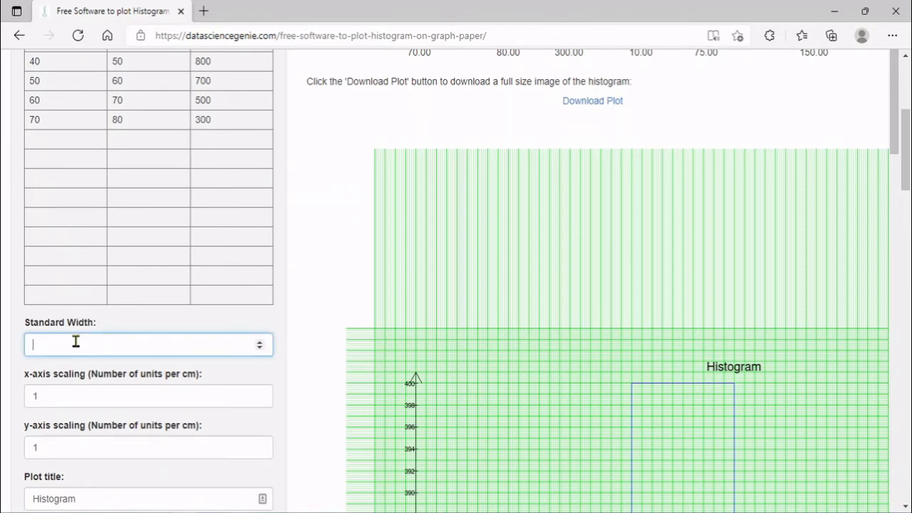
type("10")
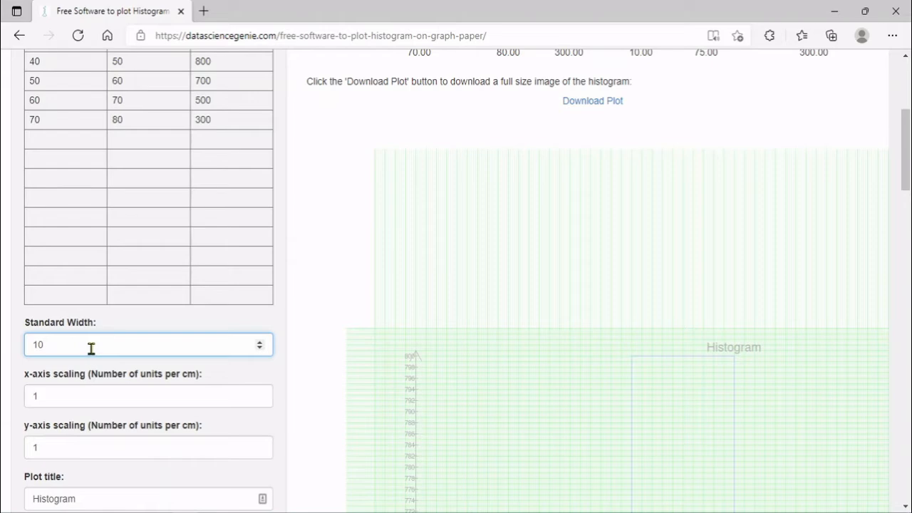
left_click(89, 393)
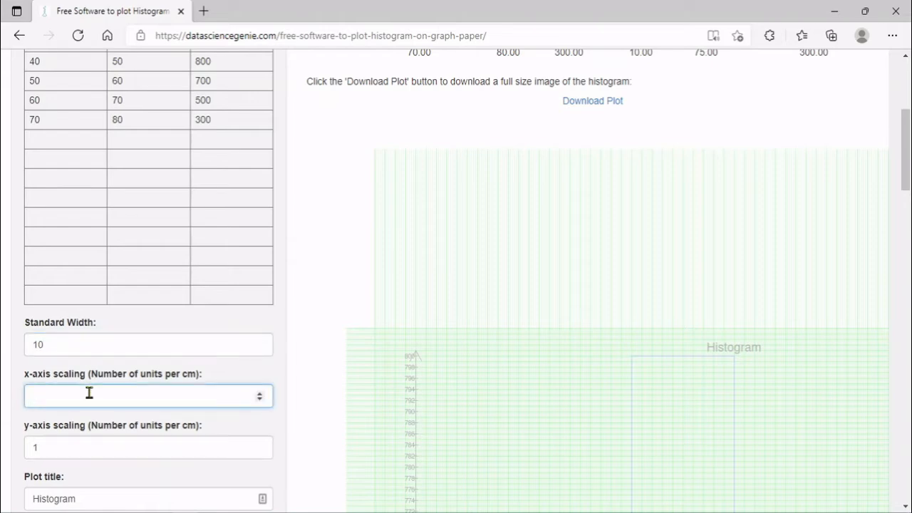
type("5")
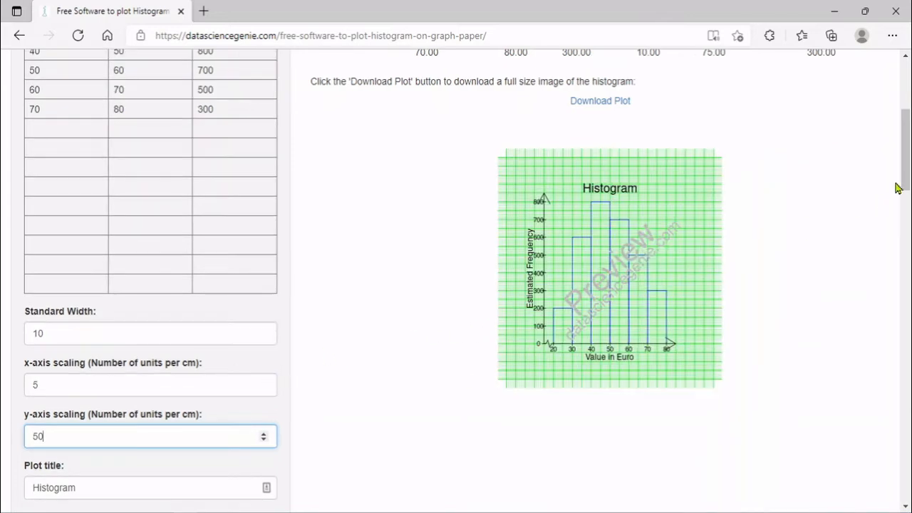
scroll(427, 356, "down", 1)
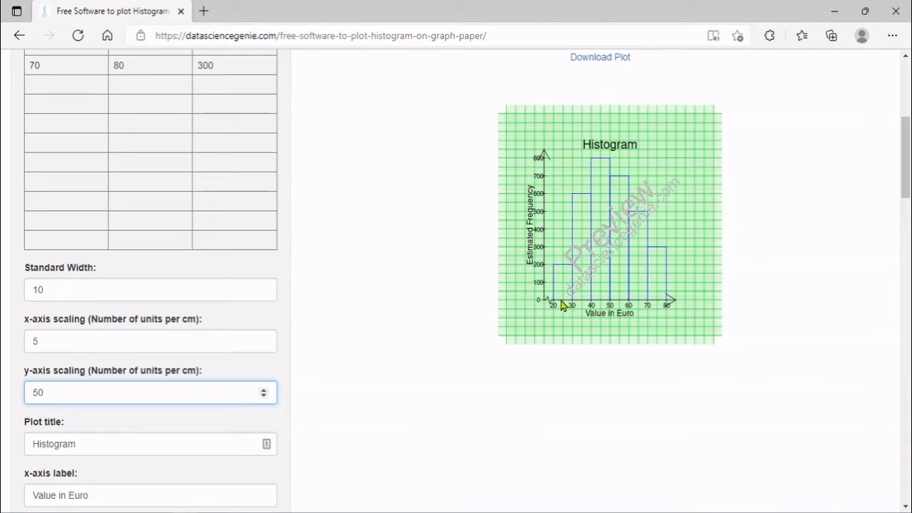
Change the x-axis scaling to 2.5 and the y-axis scaling to 25 units per cm
left_click(146, 340)
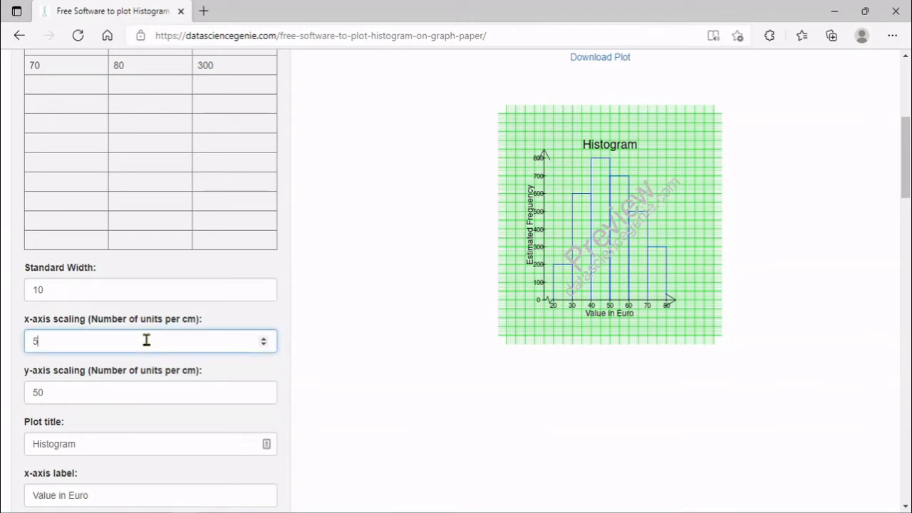
type("10")
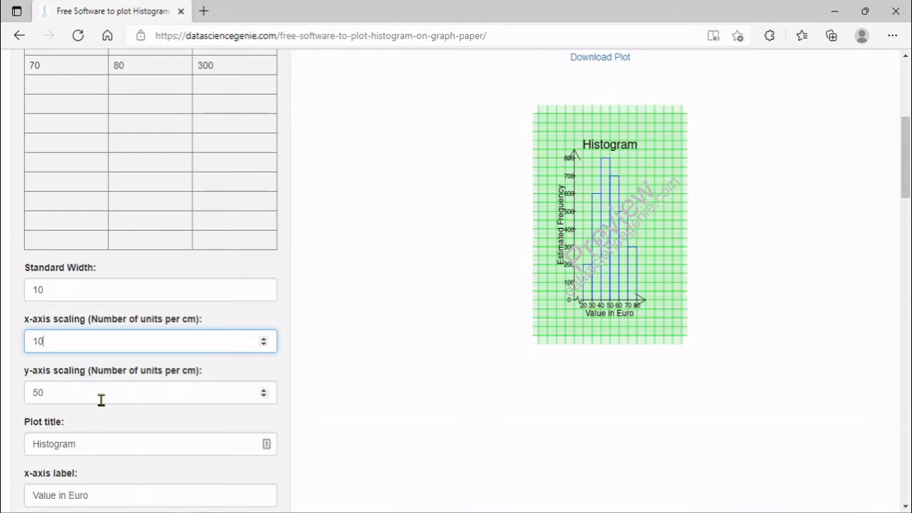
left_click_drag(57, 341, 8, 339)
type("20")
key("BackSpace")
type(".5")
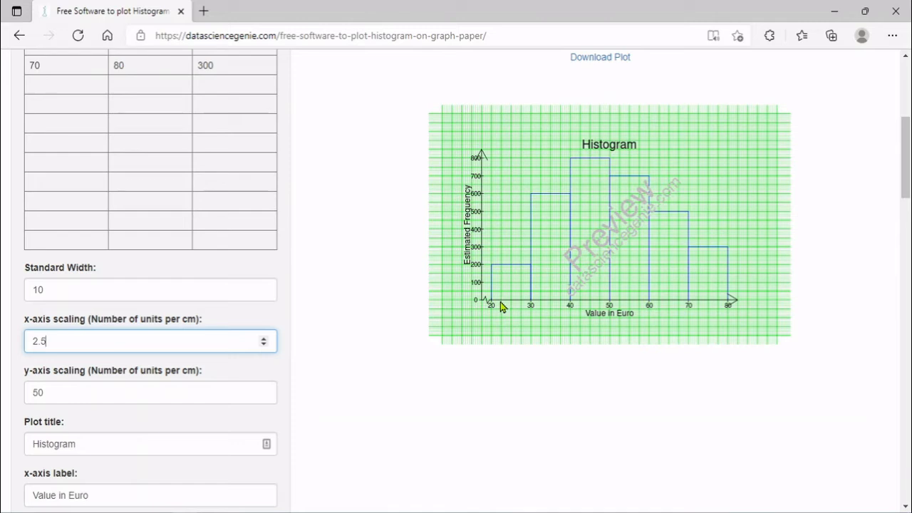
key("Tab")
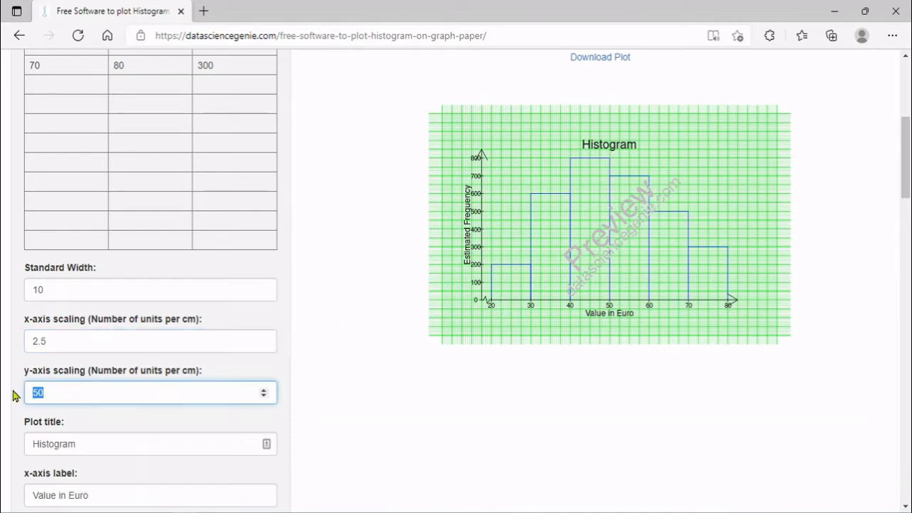
type("25")
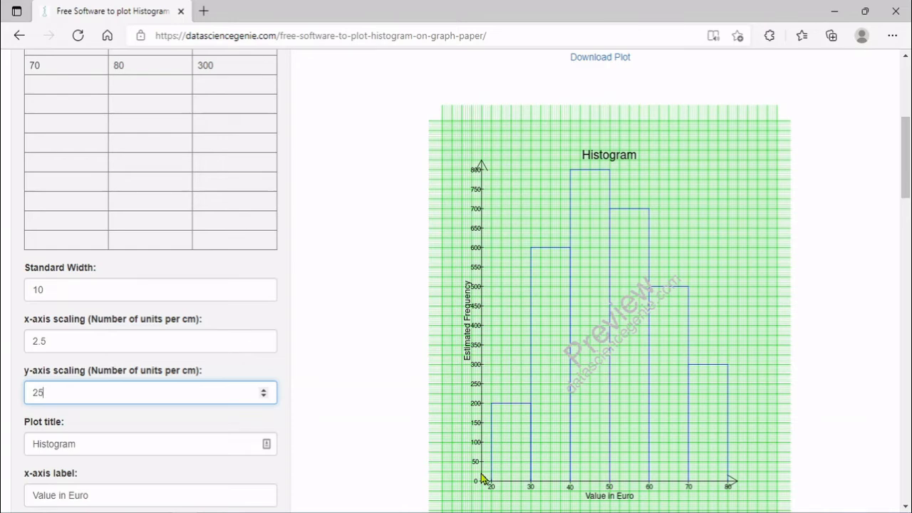
scroll(804, 165, "down", 2)
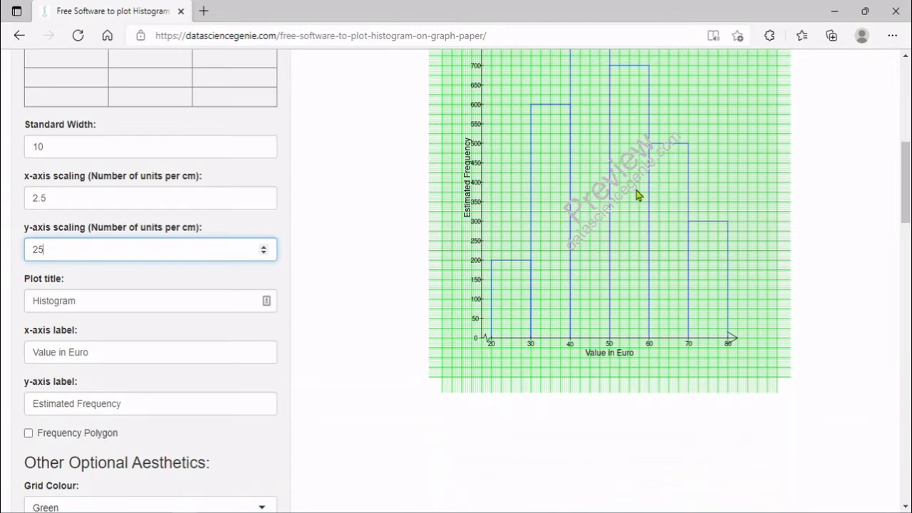
Title the plot 'Histogram of Lengths', replace the x-axis label with 'Length', and enable the frequency polygon
left_click(130, 302)
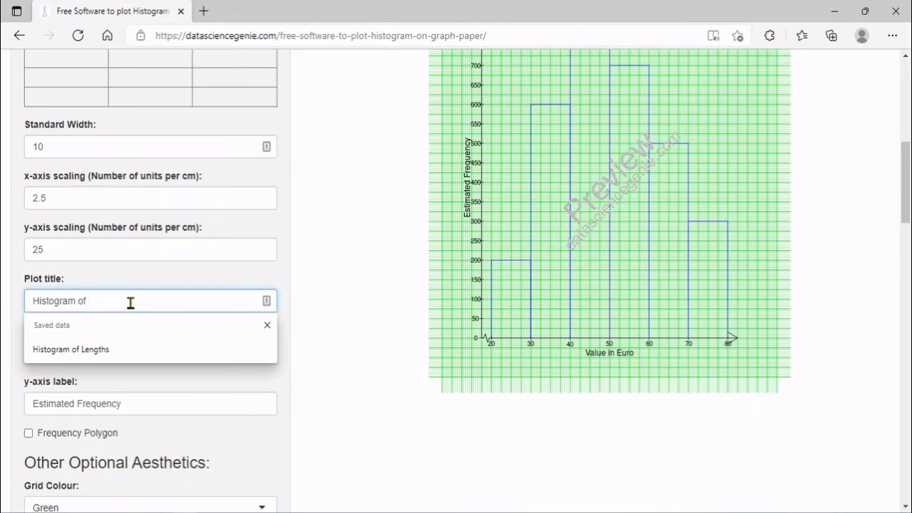
type("of Lengths")
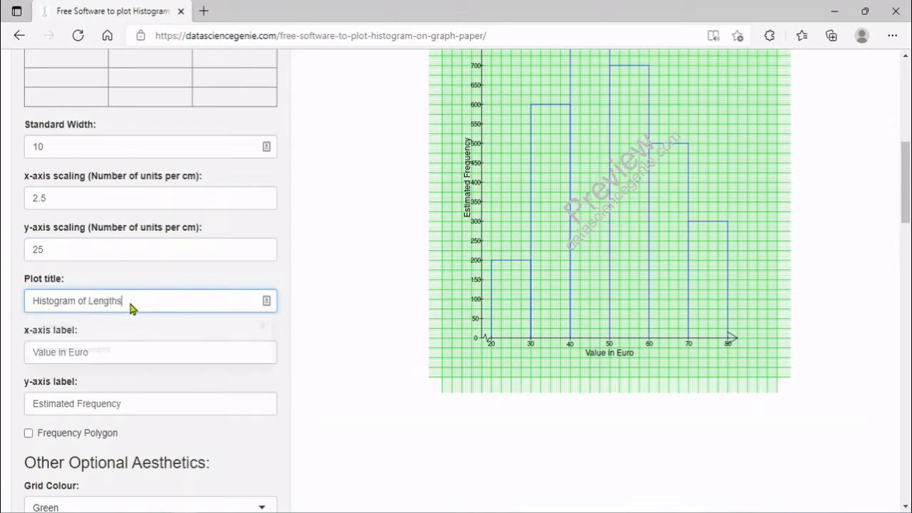
left_click_drag(109, 346, 17, 343)
type("Length")
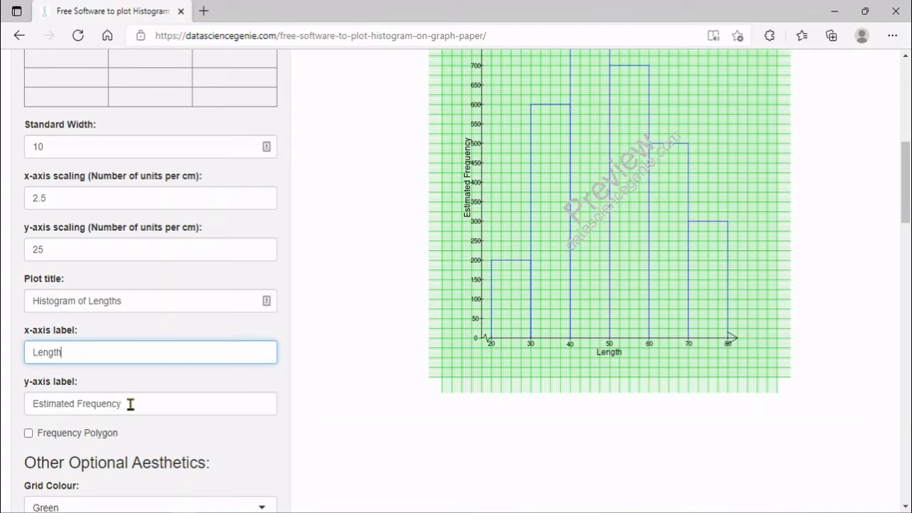
left_click(28, 432)
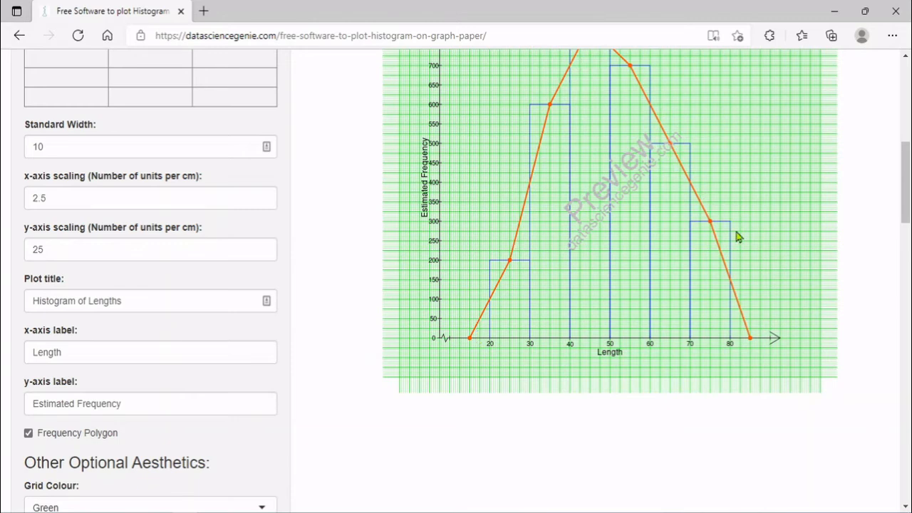
Choose a Blue grid, Orange bars and a Purple frequency polygon under Other Optional Aesthetics
scroll(907, 198, "down", 3)
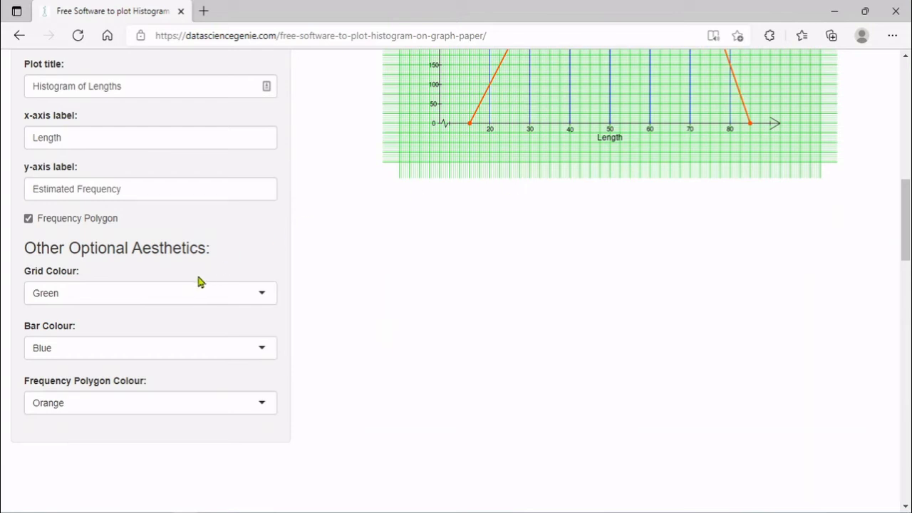
left_click(170, 293)
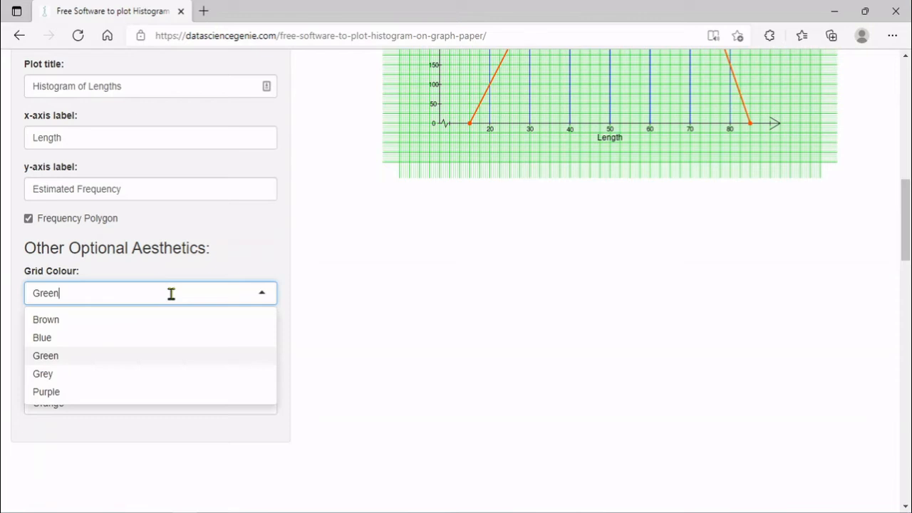
left_click(172, 339)
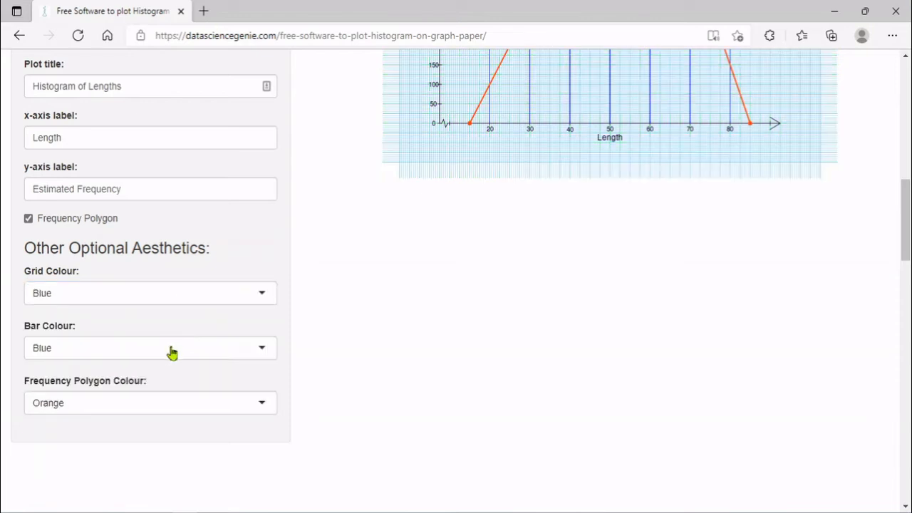
left_click(171, 348)
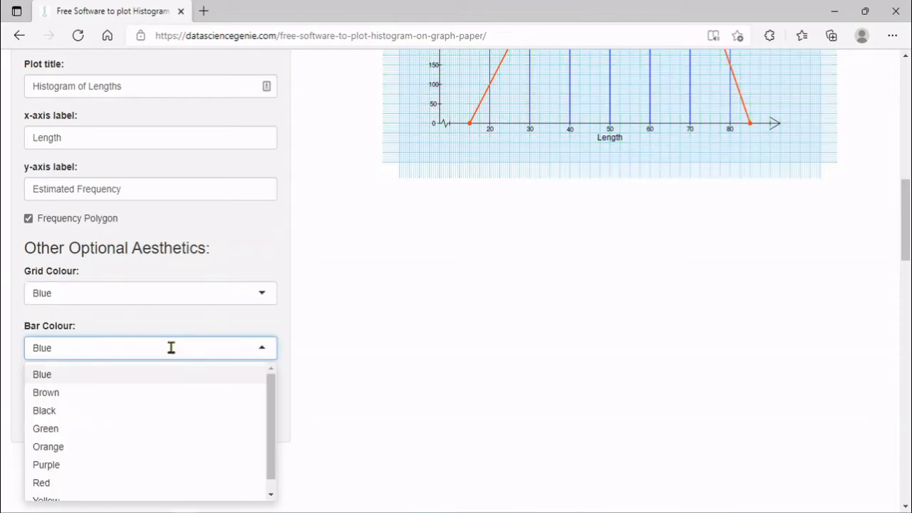
left_click(176, 445)
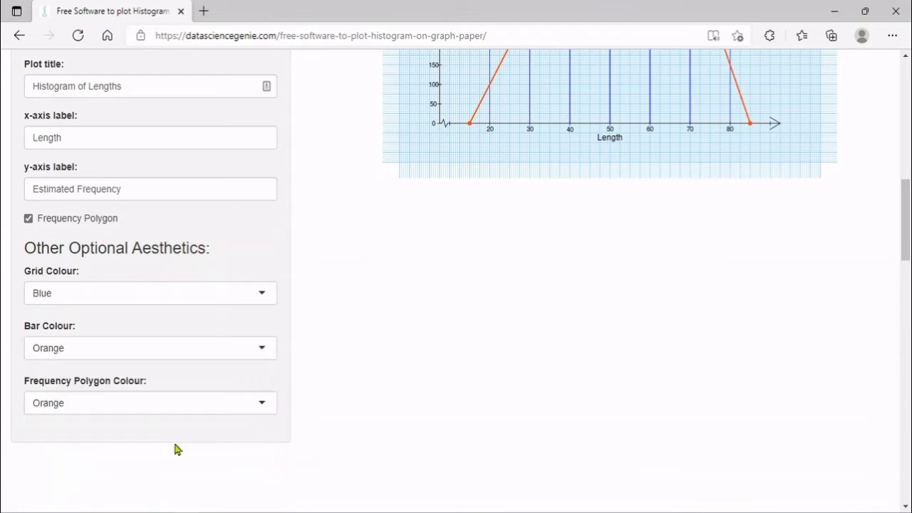
left_click(149, 403)
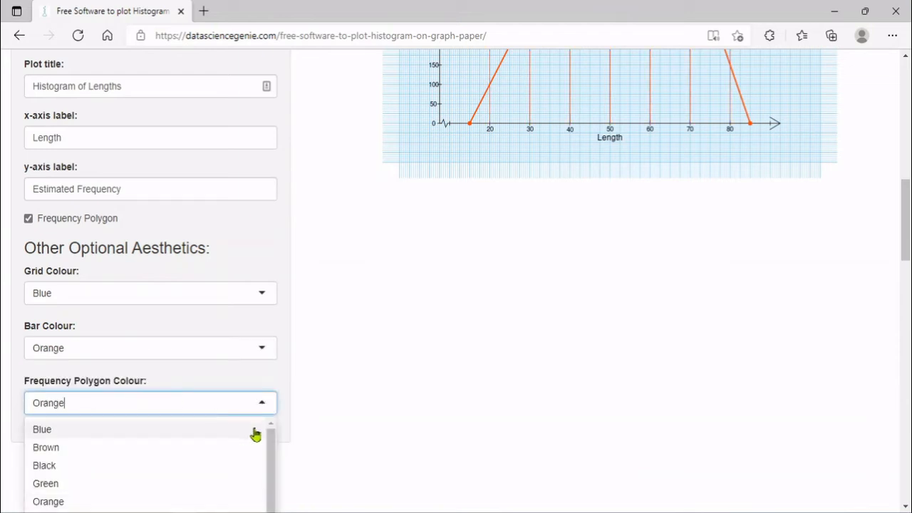
left_click_drag(906, 227, 908, 247)
left_click(221, 416)
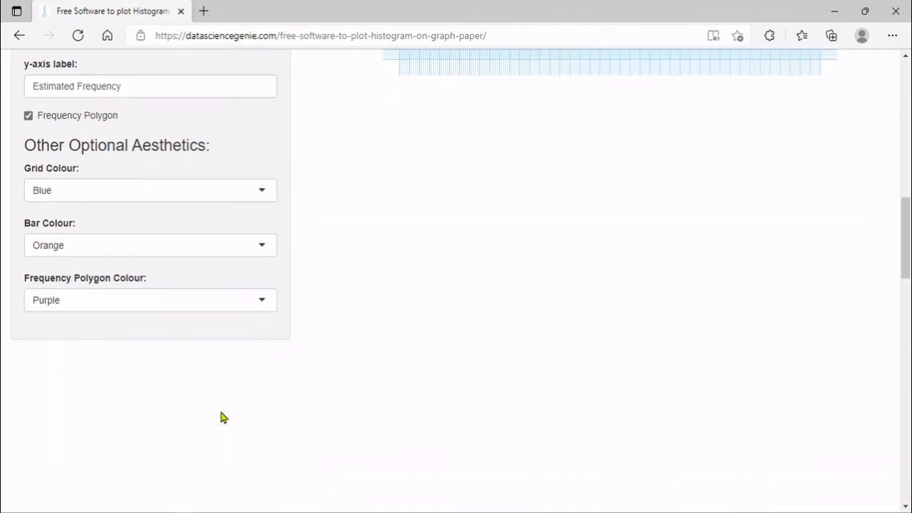
left_click_drag(907, 265, 909, 164)
Download the plot and open the saved plot (5).png image
left_click(586, 214)
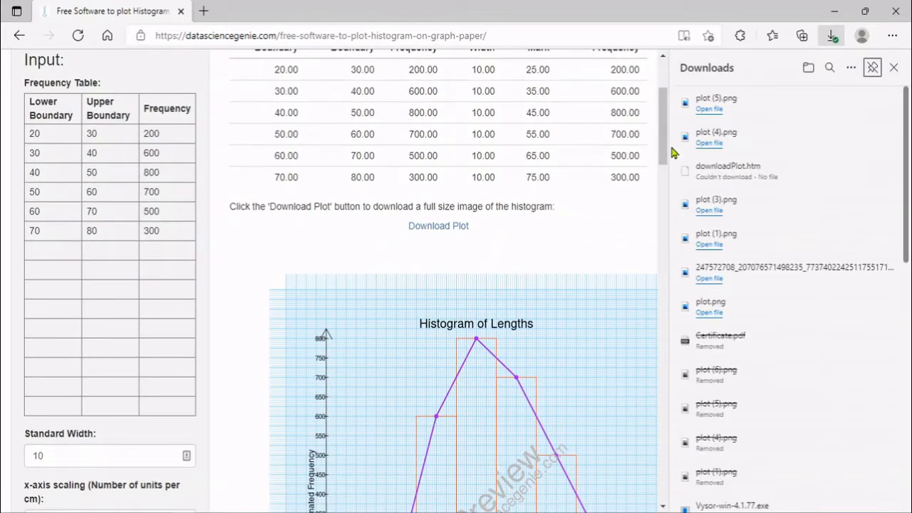
left_click(749, 113)
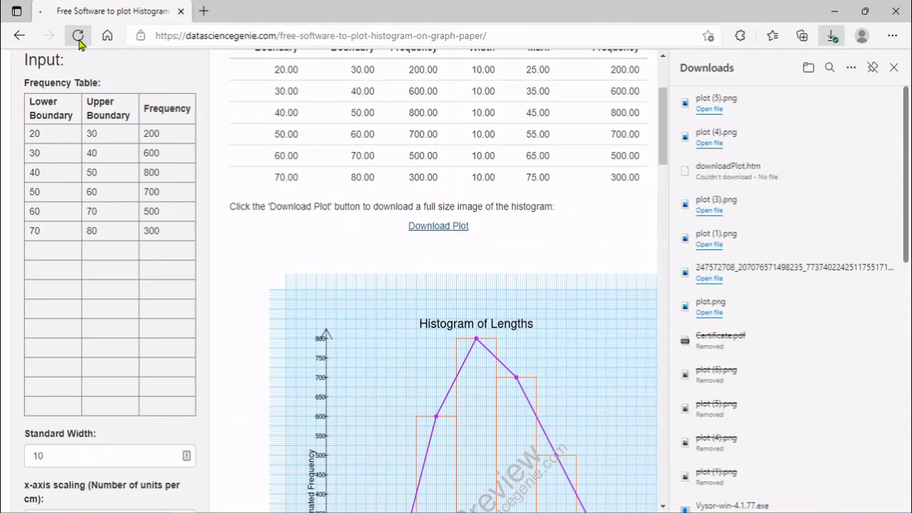
Reload the histogram tool page in the browser
left_click(79, 38)
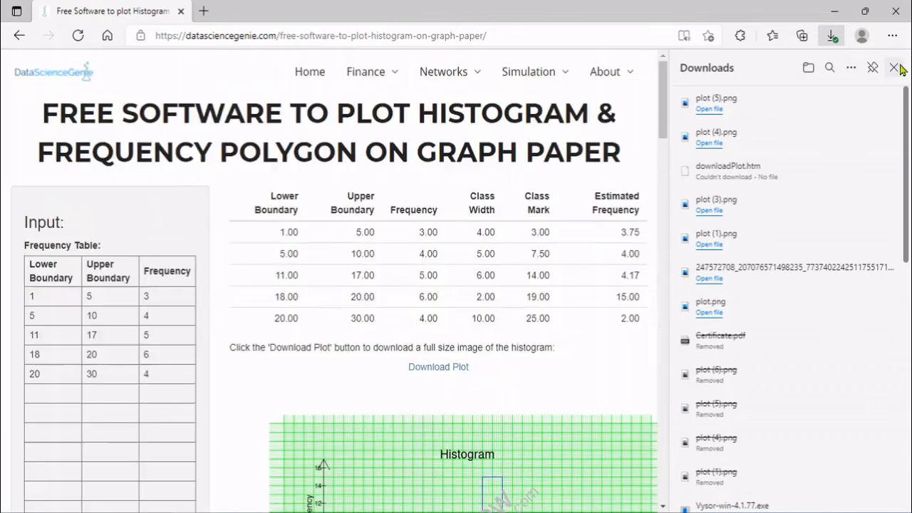
Set the first two diameter classes to 2.5–3.5 and 3.5–4.5
left_click(893, 67)
left_click(83, 281)
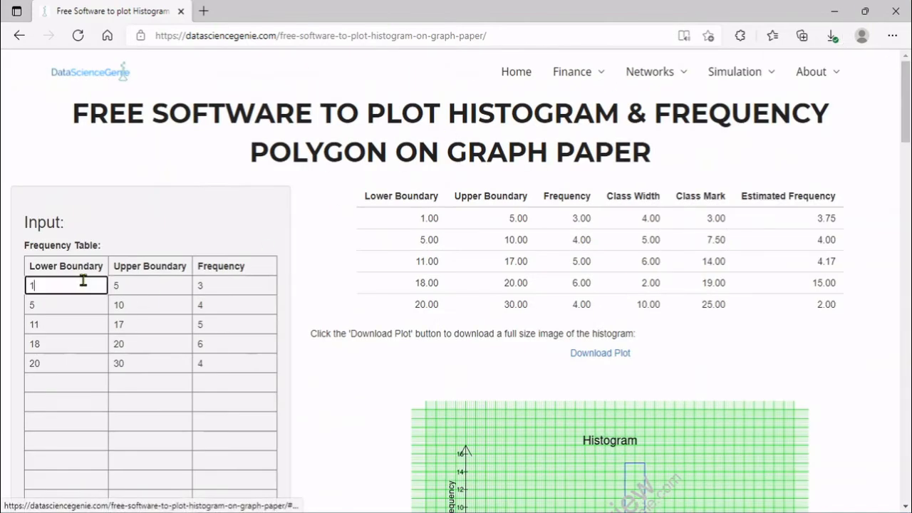
key("BackSpace")
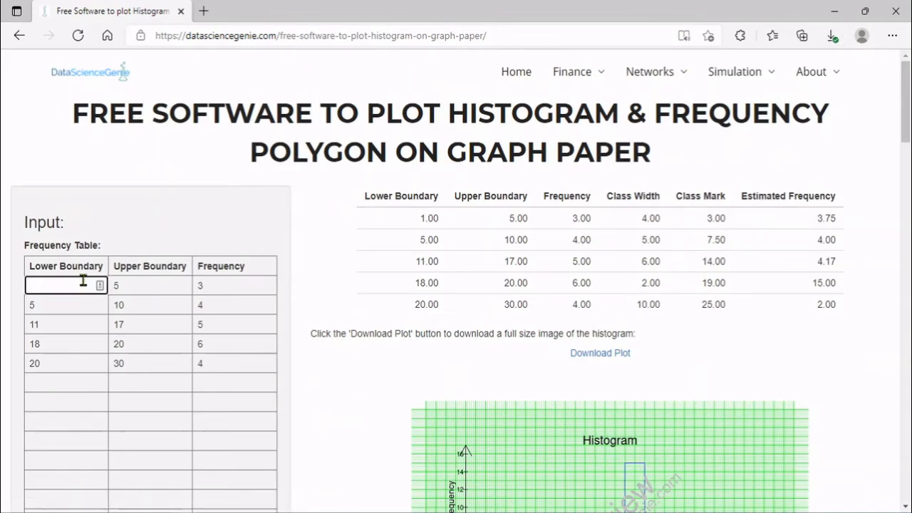
type("2.65")
key("Tab")
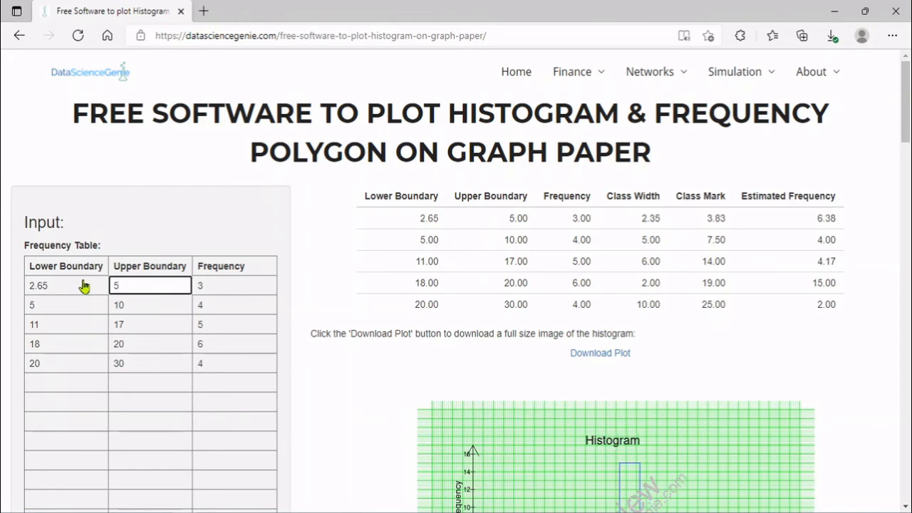
left_click(83, 281)
key("BackSpace")
key("BackSpace")
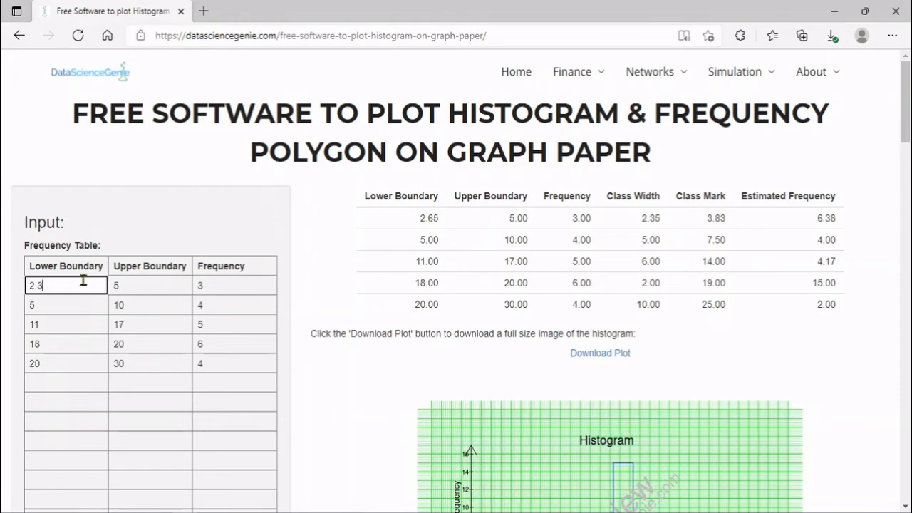
type(".5")
key("Tab")
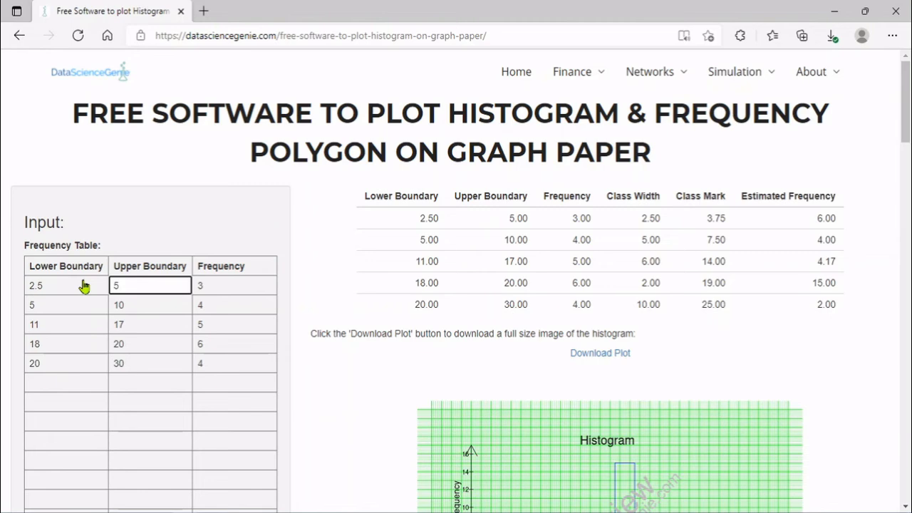
key("BackSpace")
type("3")
key("Tab")
key("BackSpace")
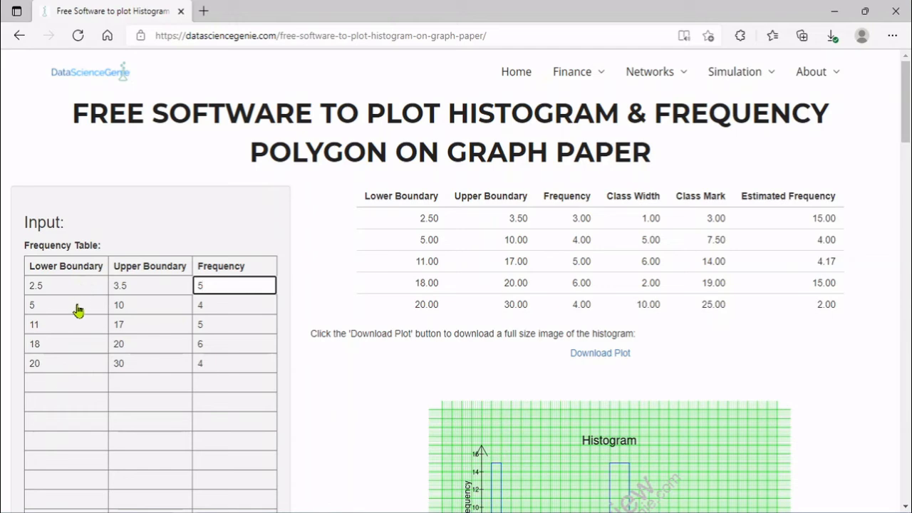
left_click(77, 306)
key("BackSpace")
type("3")
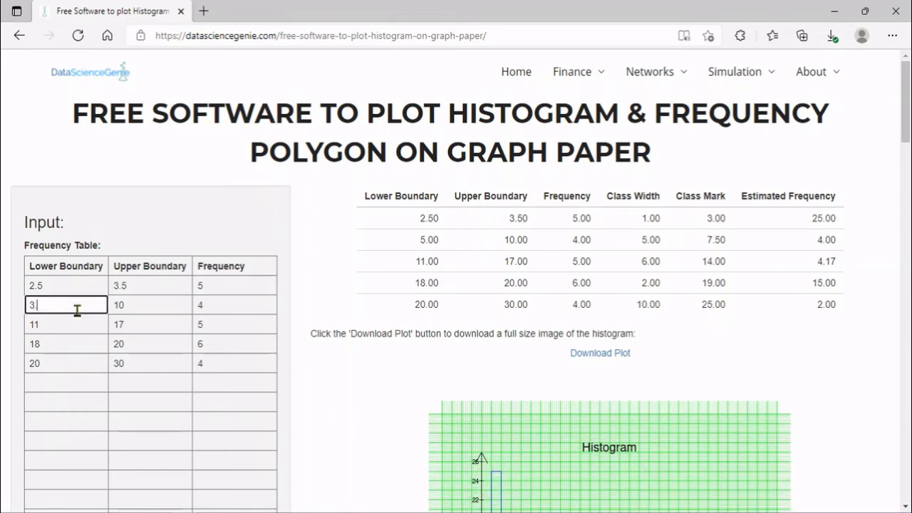
type(".5")
key("Tab")
key("BackSpace")
key("BackSpace")
type("4")
key("Tab")
key("BackSpace")
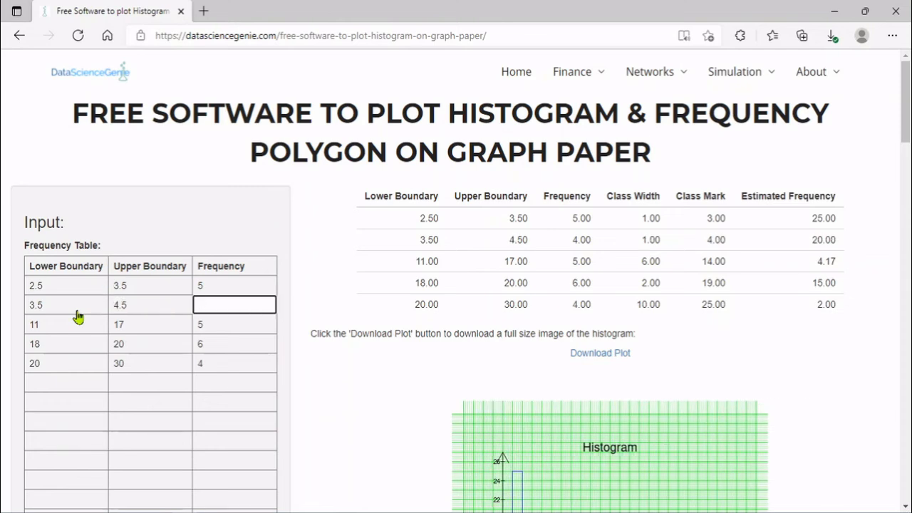
Make the third class 4.5–7 and the fourth 7–8.5 with frequency 6, then empty the fifth row
left_click(76, 324)
key("BackSpace")
key("BackSpace")
type("4.5")
key("Tab")
key("BackSpace")
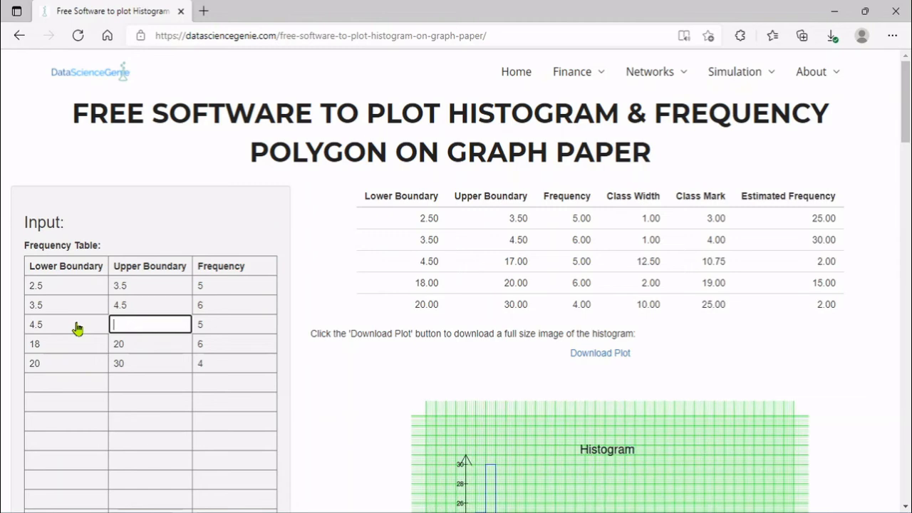
type("7")
key("Tab")
key("BackSpace")
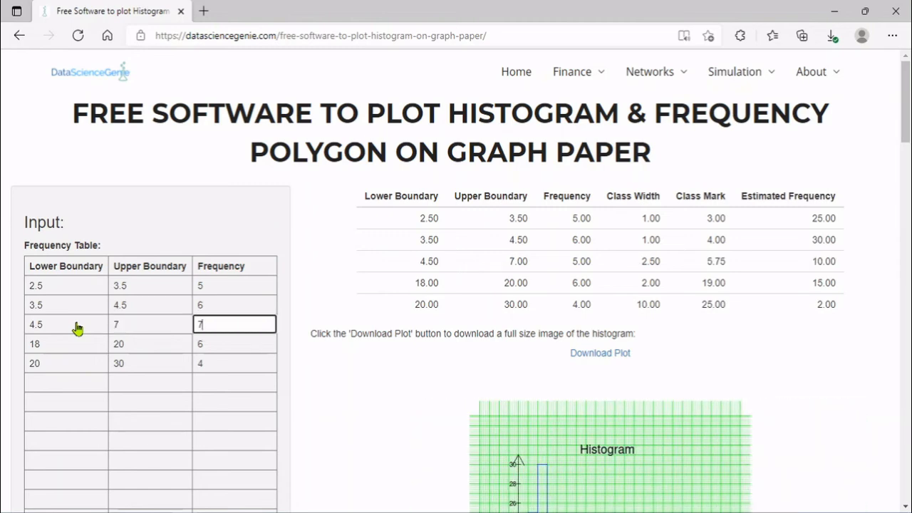
left_click(76, 341)
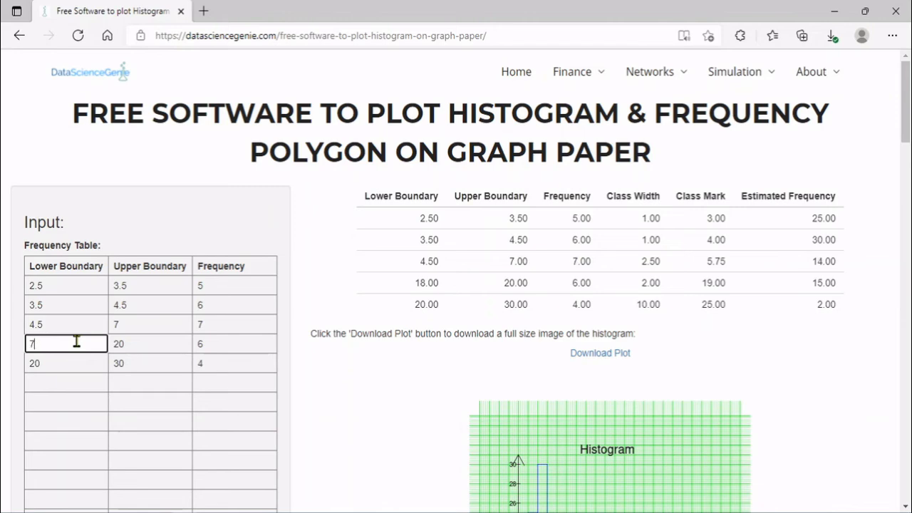
type("7")
key("Tab")
key("BackSpace")
type("8.5")
key("Tab")
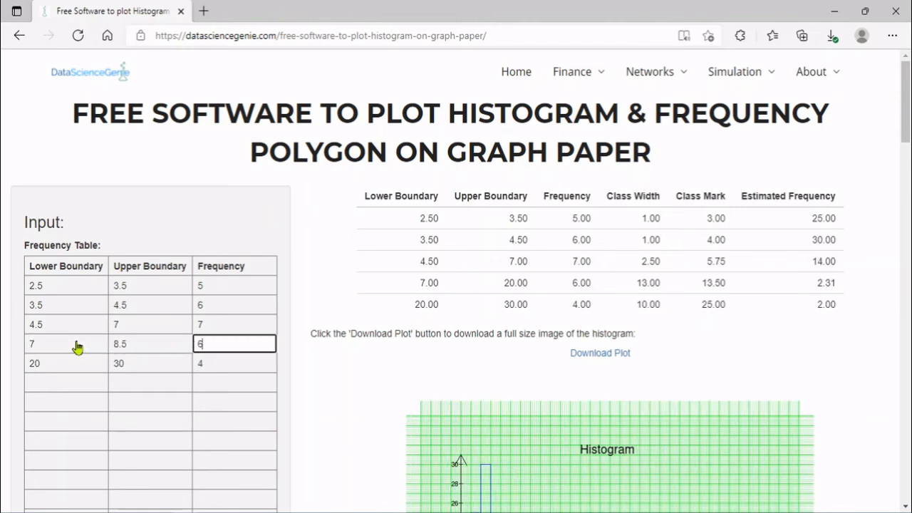
key("BackSpace")
type("6")
left_click(75, 367)
left_click(113, 365)
key("Delete")
key("Delete")
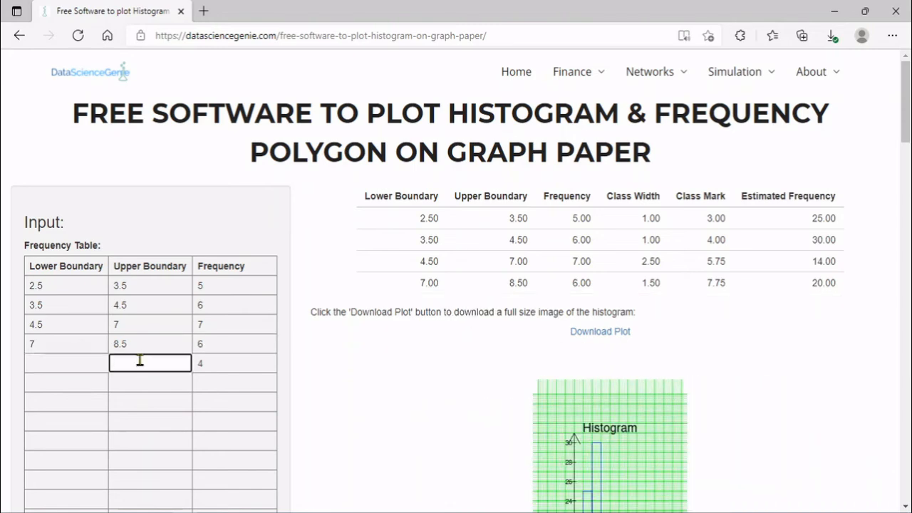
left_click(220, 364)
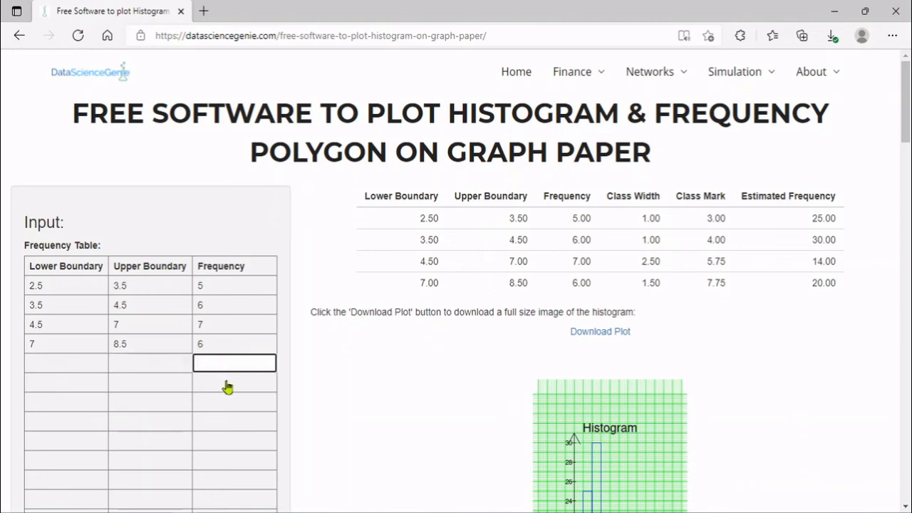
left_click(226, 382)
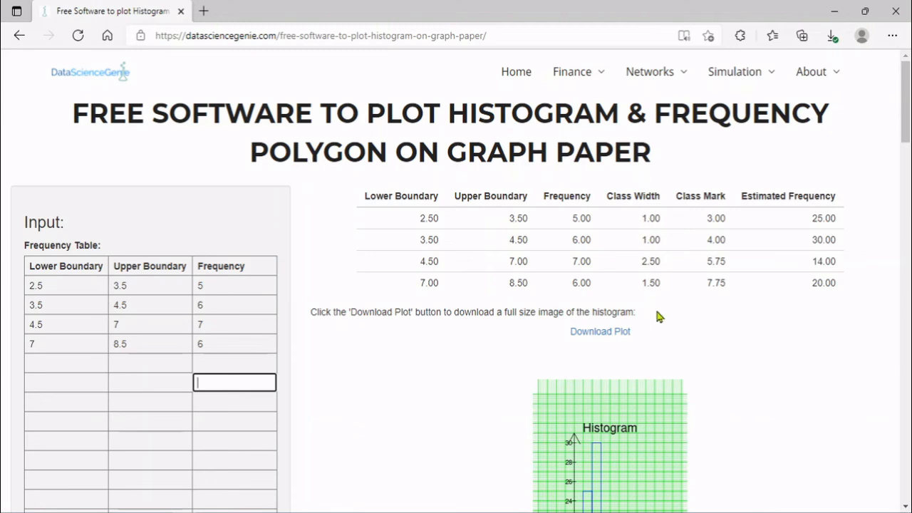
left_click_drag(906, 86, 904, 143)
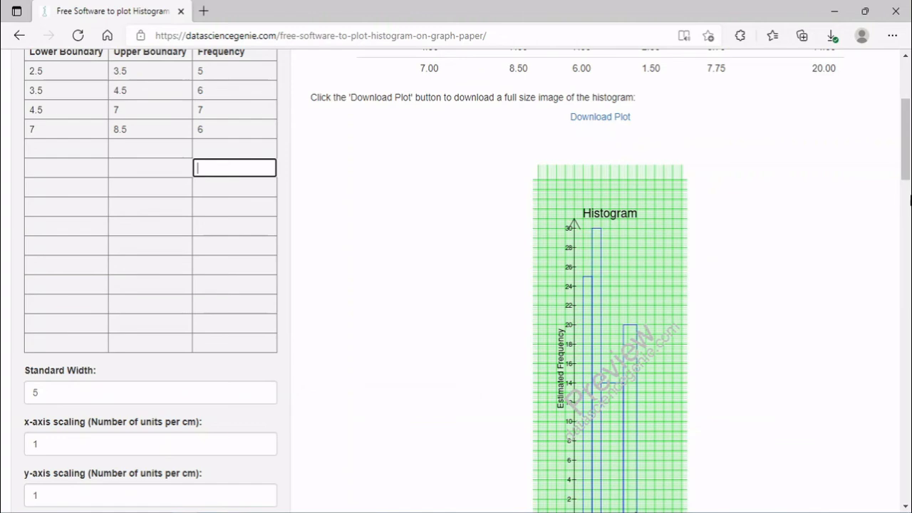
left_click_drag(909, 169, 908, 150)
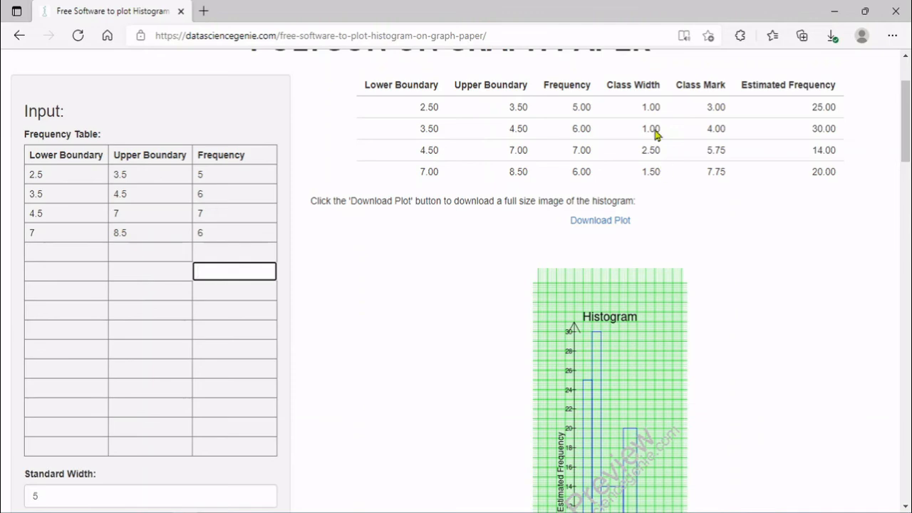
left_click_drag(907, 98, 906, 118)
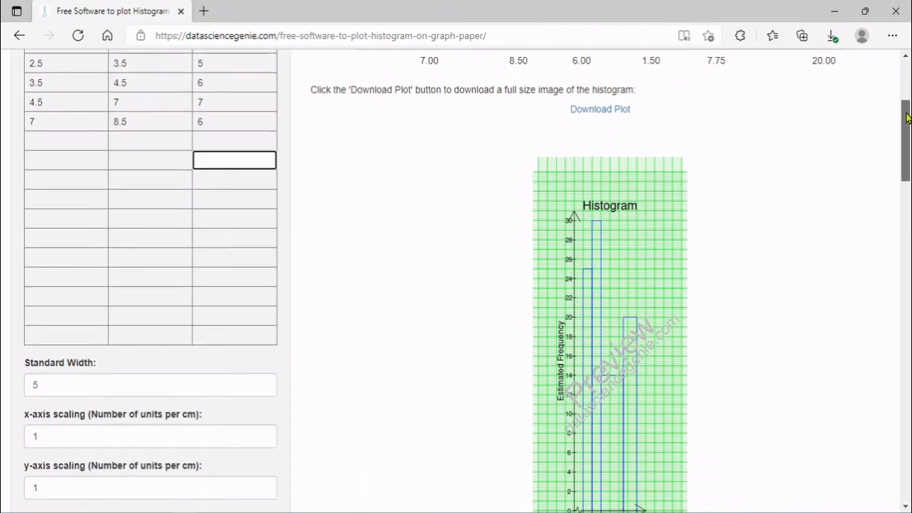
Change the standard width from 5 to 1, giving estimated frequencies 5, 6, 2.8 and 4
left_click(118, 383)
key("BackSpace")
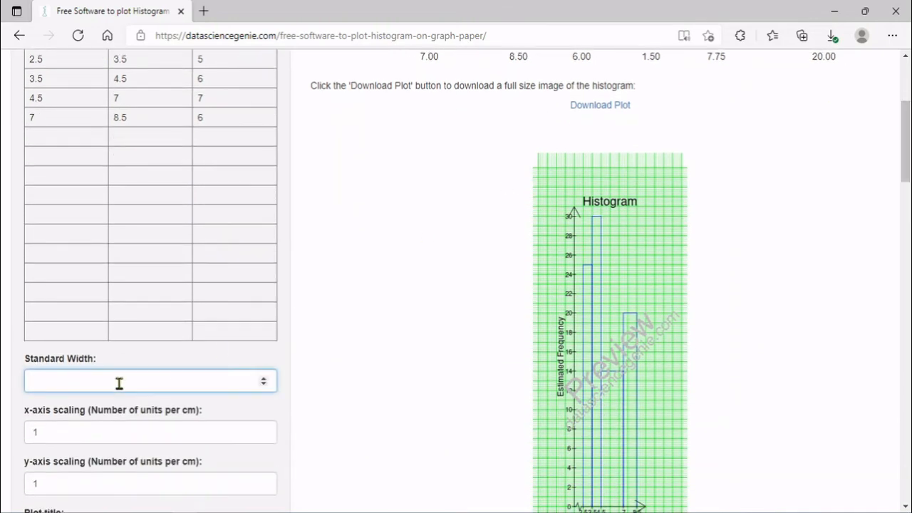
type("1")
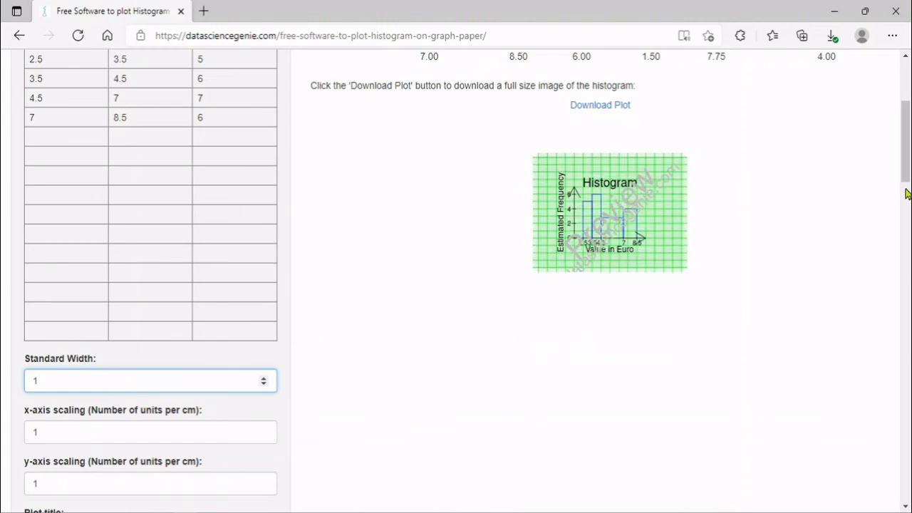
scroll(734, 206, "up", 3)
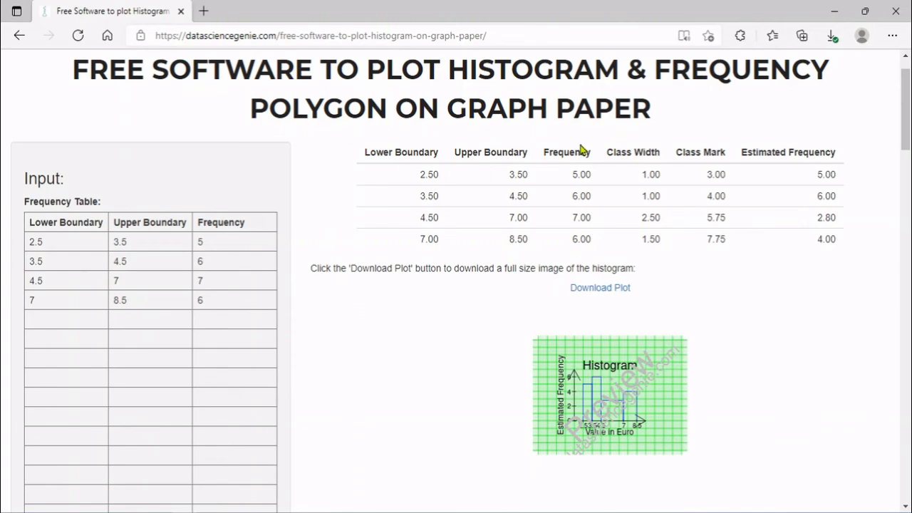
left_click_drag(906, 126, 907, 367)
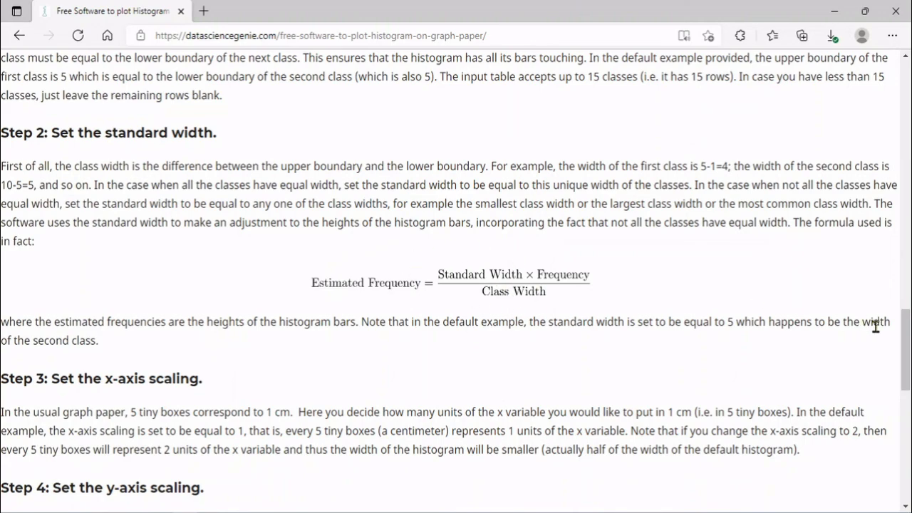
left_click_drag(906, 353, 908, 161)
Enter 0.5 units per cm for both the x-axis and y-axis scaling
left_click(63, 333)
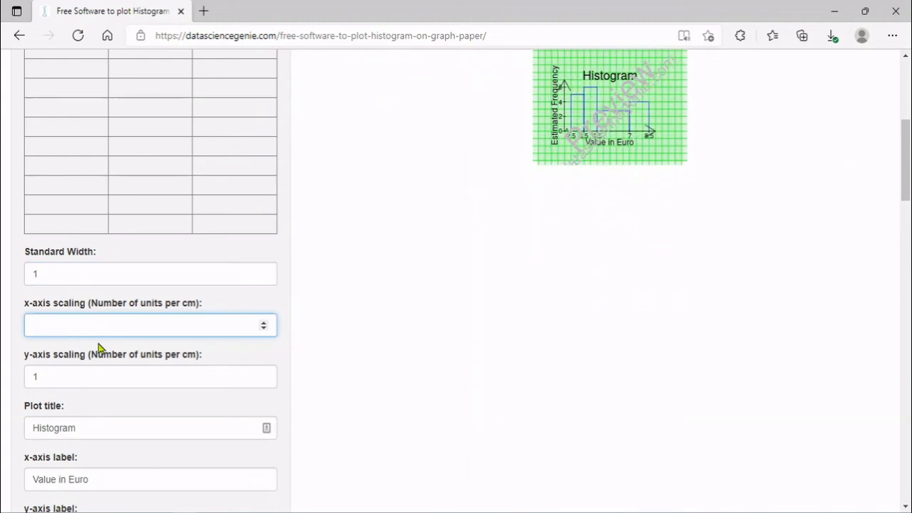
type("0.5")
key("Tab")
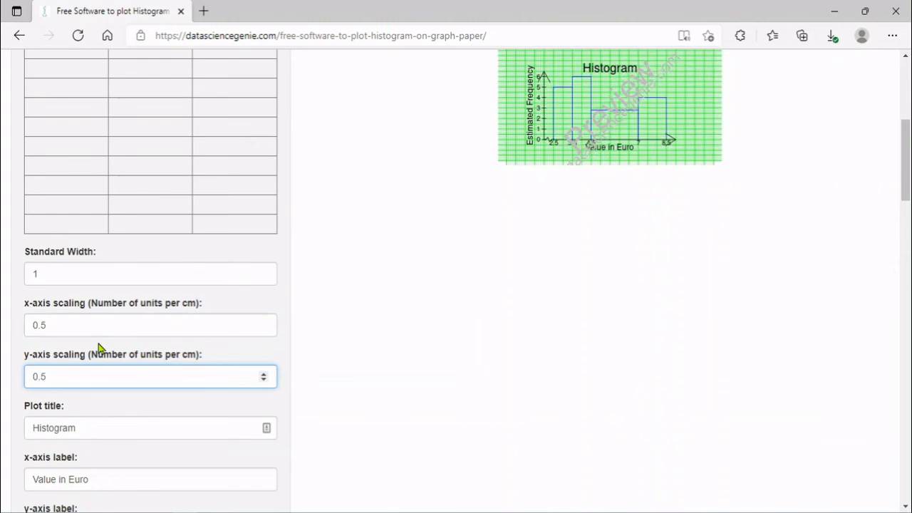
left_click_drag(909, 146, 909, 143)
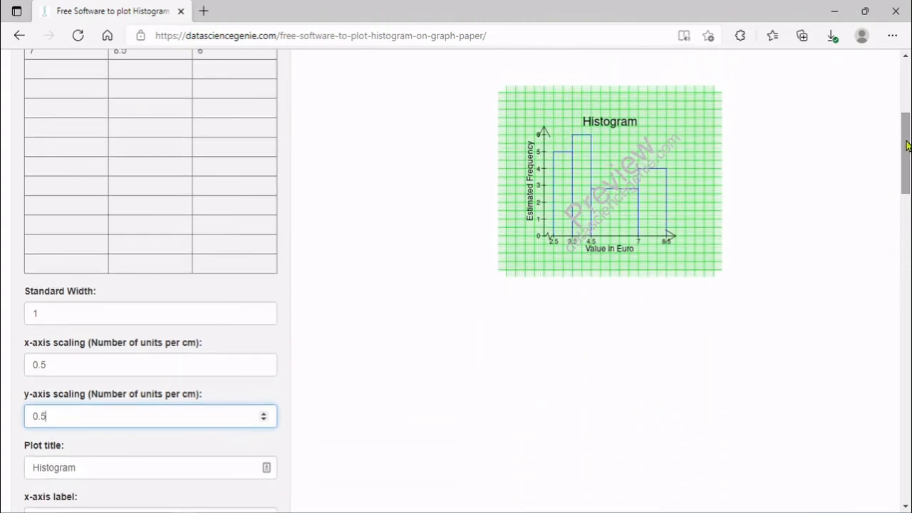
scroll(908, 146, "down", 3)
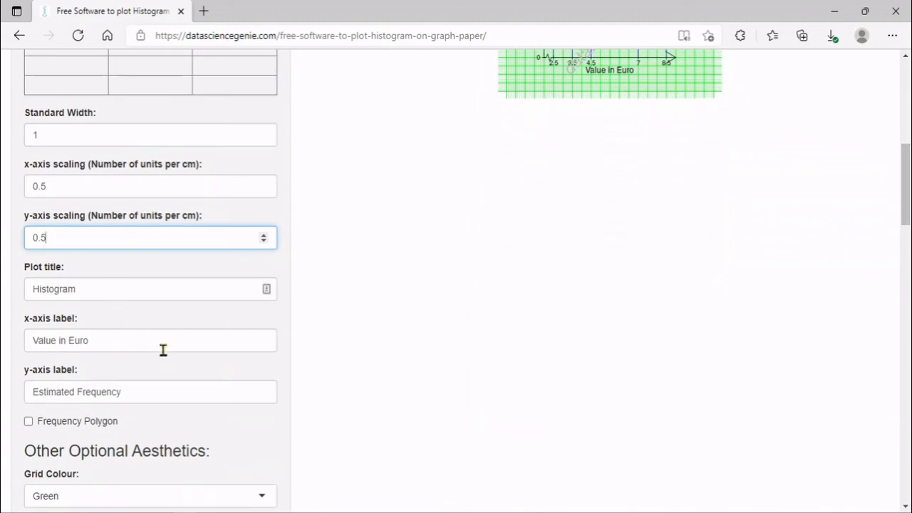
Label the x-axis 'Diameter', retitle the plot 'Histogram of Diameter Values', and enable the frequency polygon
left_click_drag(107, 344, 33, 340)
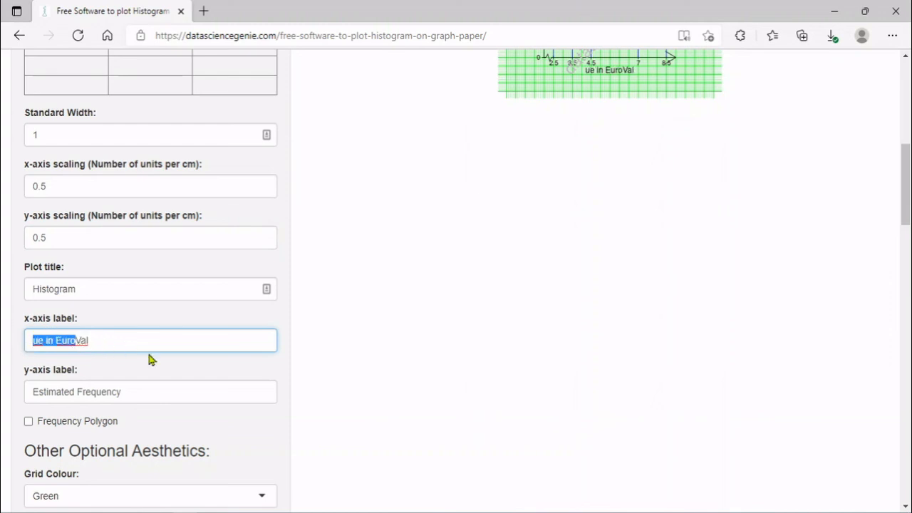
type("Diameter")
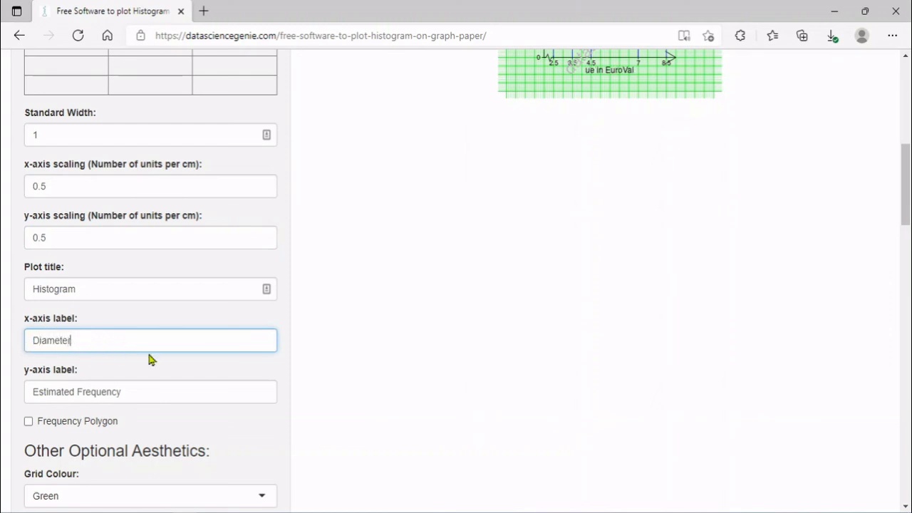
left_click(102, 292)
type("of")
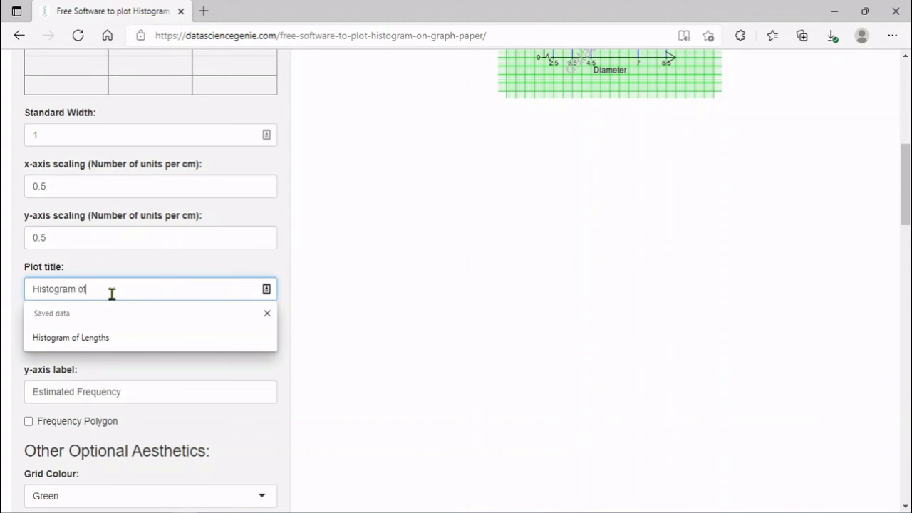
type(" Diameter Values")
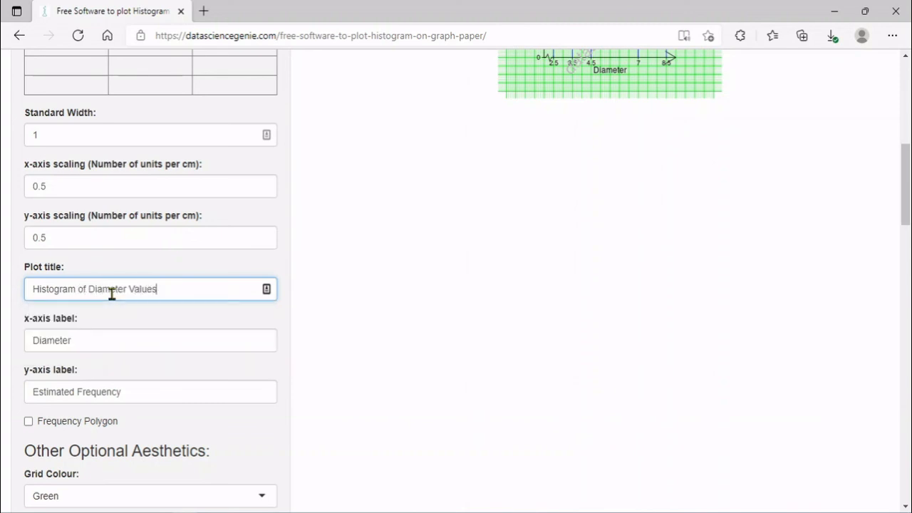
left_click(84, 423)
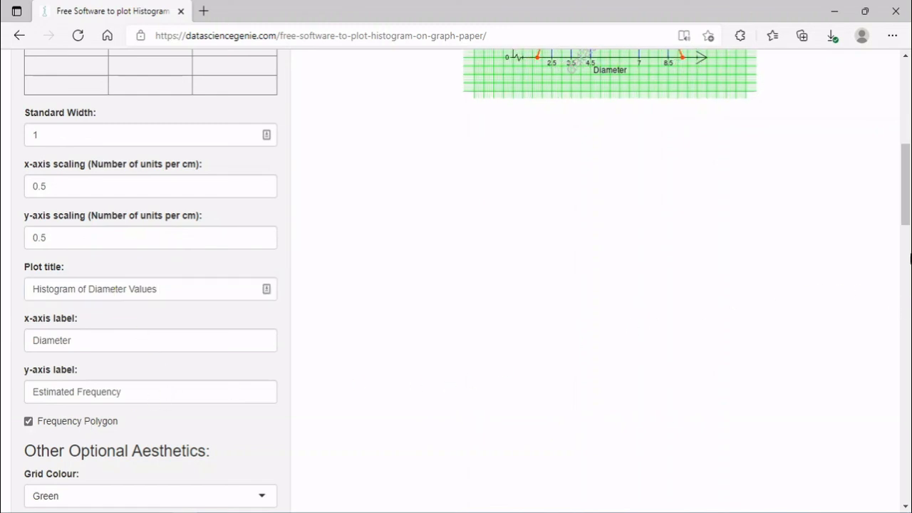
left_click_drag(908, 221, 908, 253)
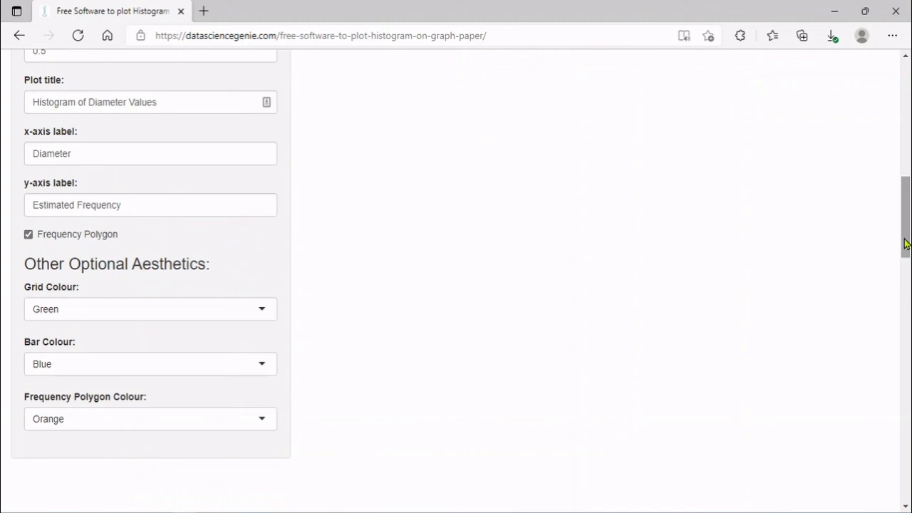
Set the grid colour to Grey and bars to Purple, keeping the polygon Orange
left_click(229, 318)
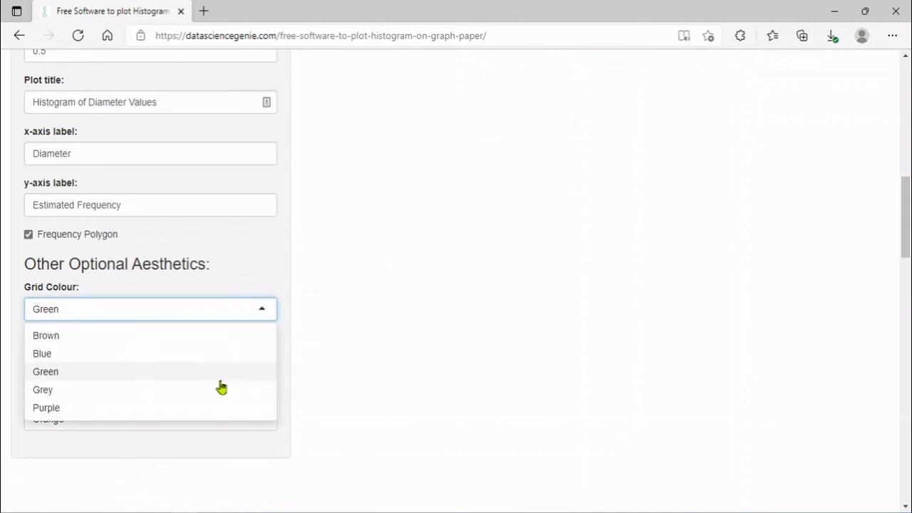
left_click(221, 387)
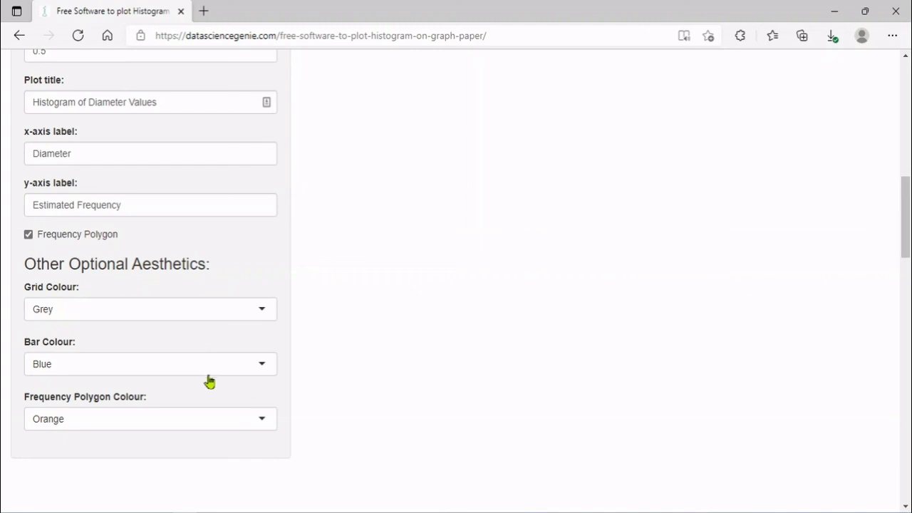
left_click(203, 375)
scroll(273, 427, "down", 1)
left_click(171, 474)
left_click(156, 419)
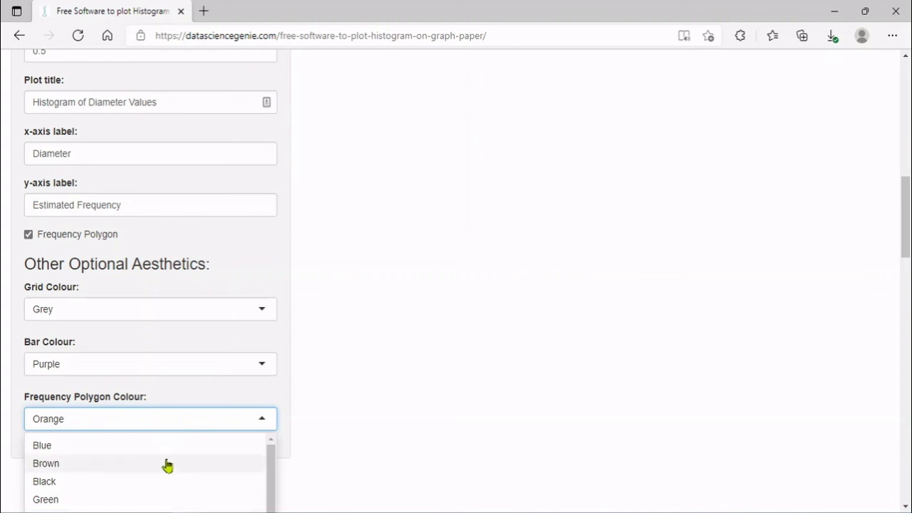
left_click(625, 271)
Download the histogram and open the saved plot (6).png
left_click_drag(910, 207, 910, 123)
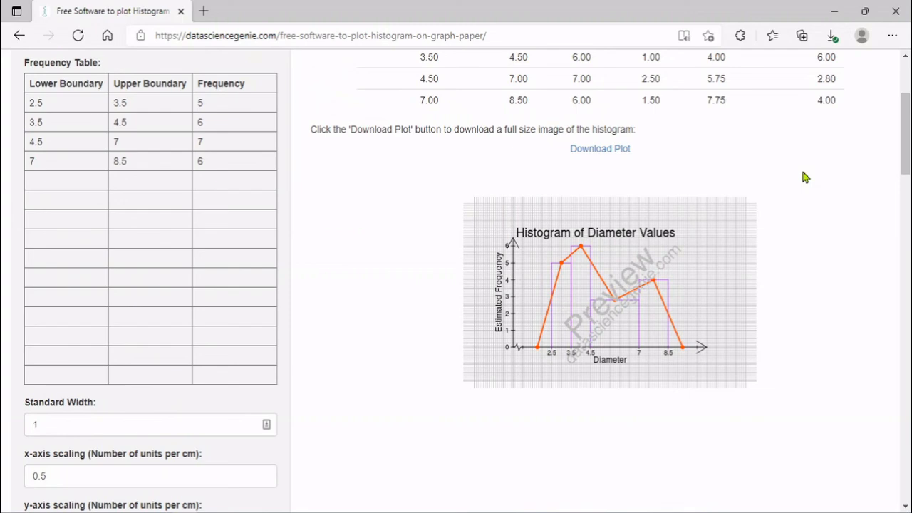
left_click(618, 152)
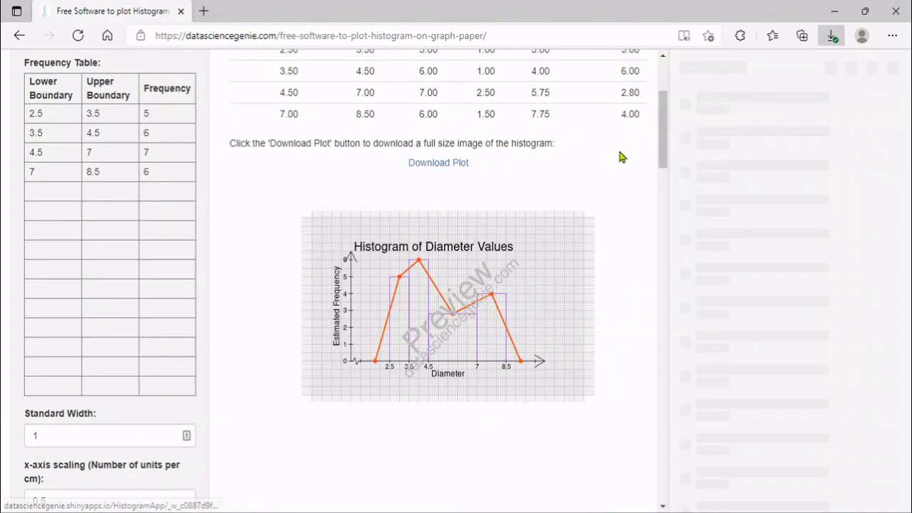
left_click(763, 114)
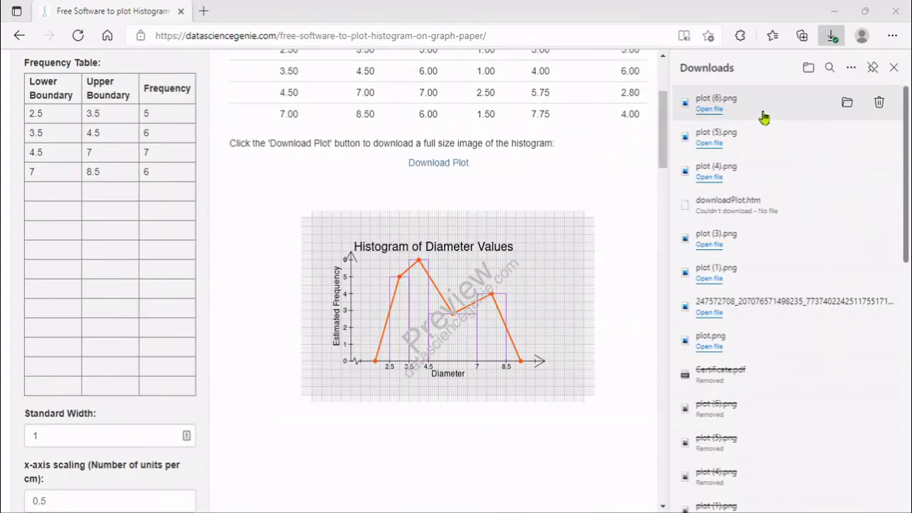